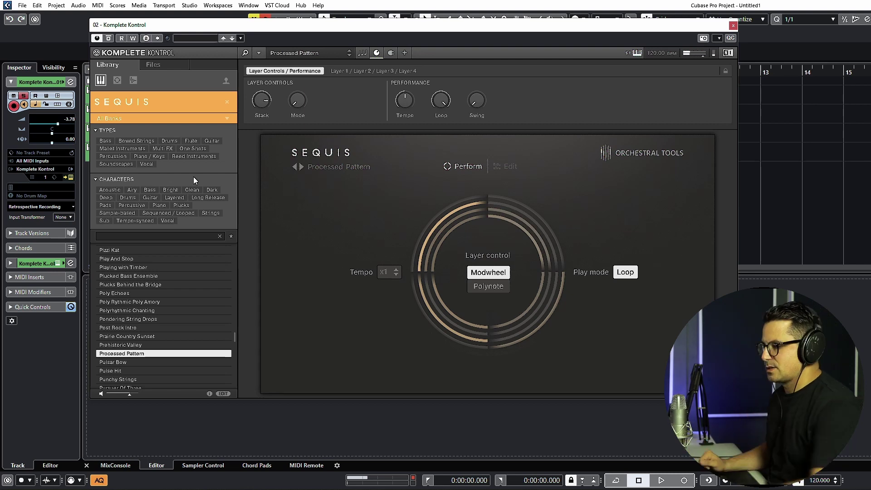
Step: Load the Piano Polyrythms preset from the SEQUIS library and show its Edit page with the layer patterns
key(Down)
key(Up)
key(Up)
key(Up)
key(Up)
key(Up)
key(Up)
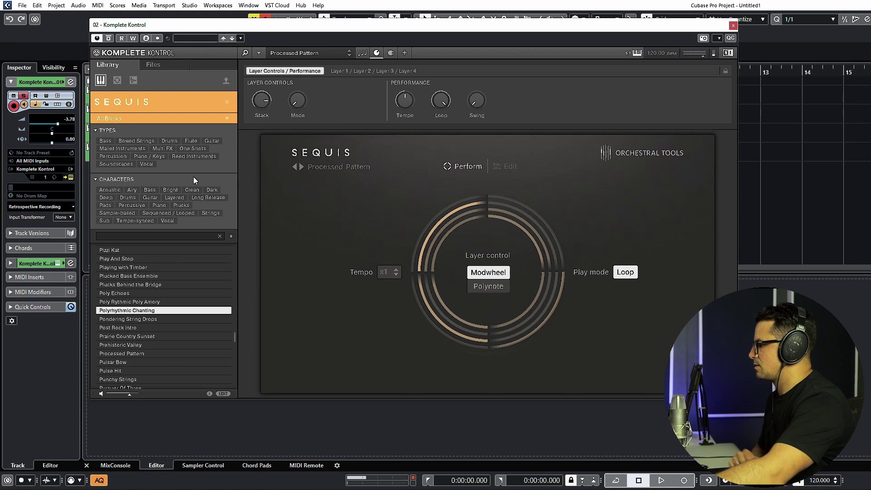
key(Up)
key(Up)
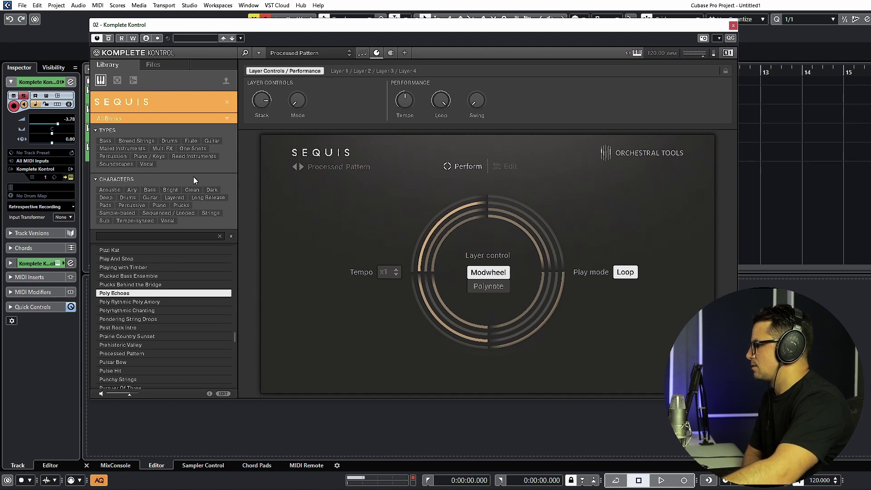
key(Up)
key(Up)
key(Up)
key(Up)
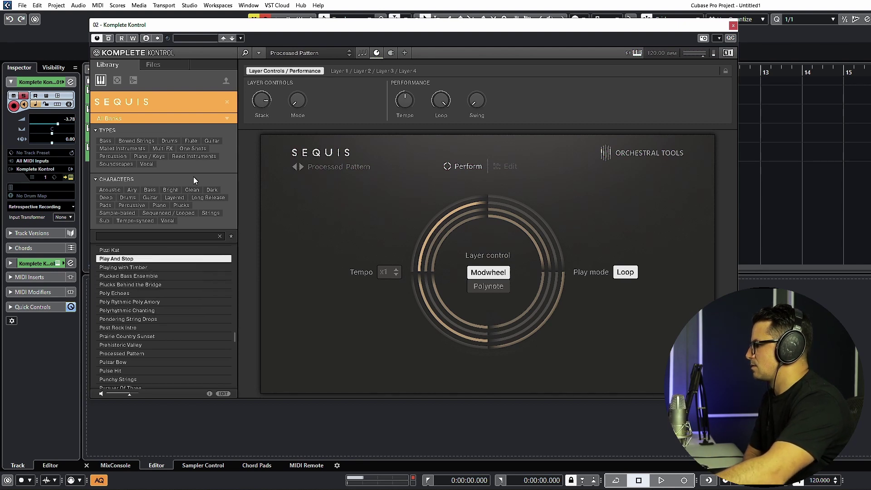
key(Up)
key(Up)
key(Up)
key(Up)
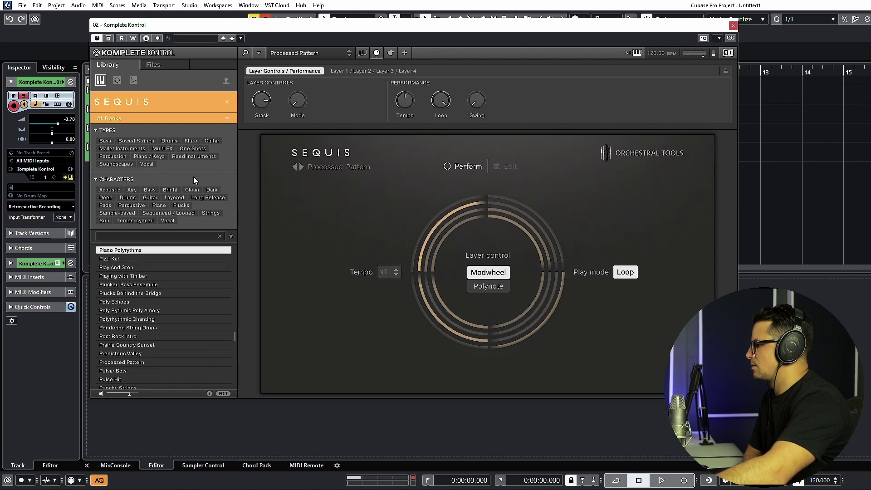
key(Down)
key(Down)
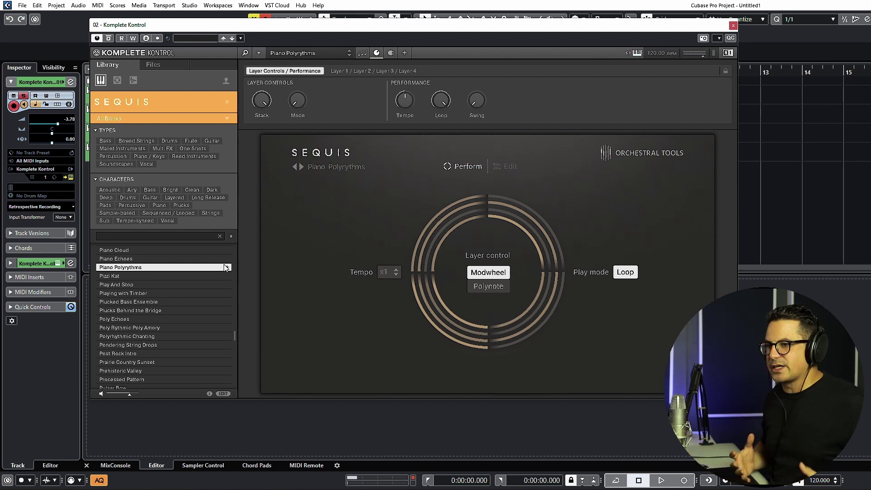
click(509, 170)
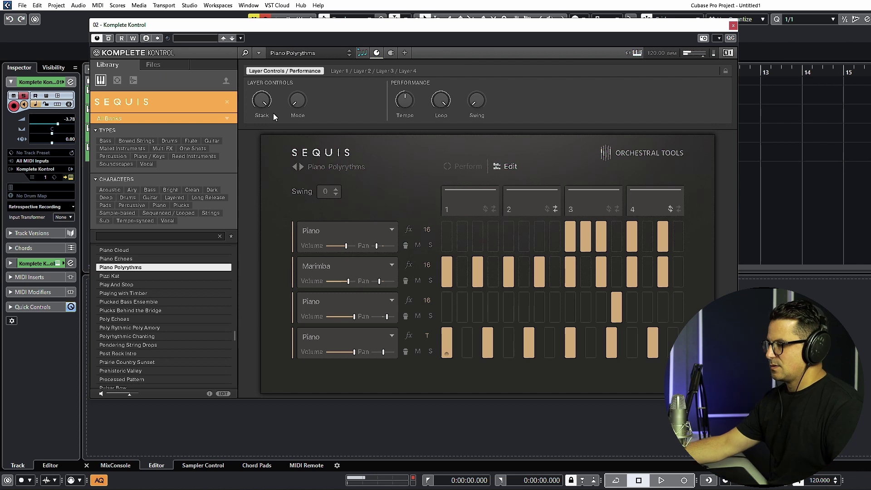
Step: Browse upward through the SEQUIS preset list and load the Nylon Reflections preset
key(Down)
key(Up)
key(Up)
key(Up)
key(Up)
key(Up)
key(Up)
key(Up)
key(Up)
key(Up)
key(Down)
key(Down)
key(Down)
key(Down)
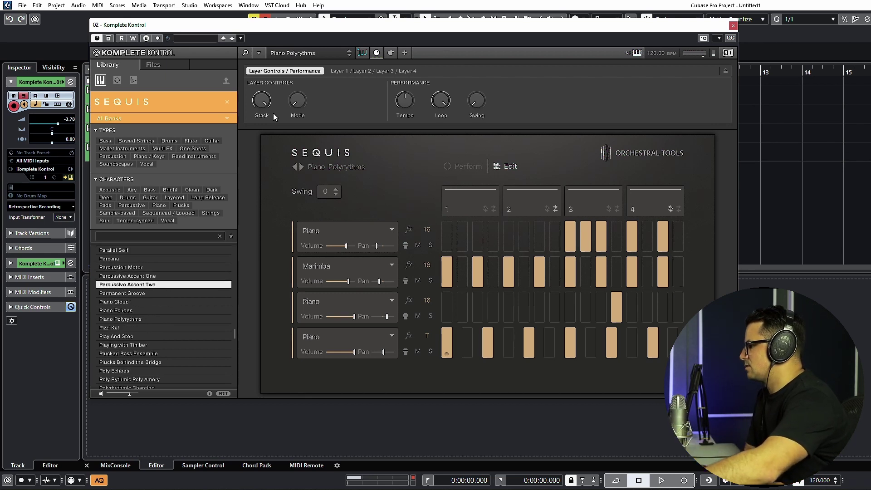
key(Down)
key(Up)
key(Up)
key(Up)
key(Up)
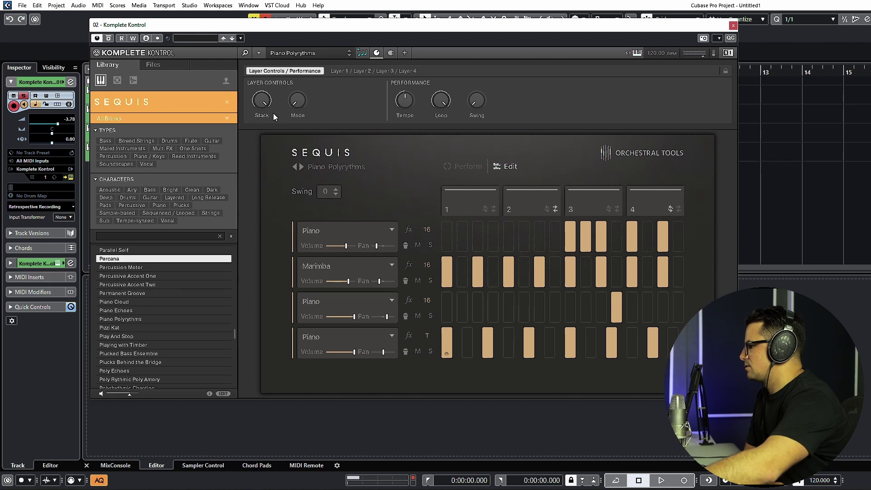
key(Up)
key(Up)
key(Up)
key(Up)
key(Up)
key(Up)
key(Up)
key(Up)
key(Up)
key(Up)
key(Up)
key(Up)
key(Up)
key(Up)
key(Up)
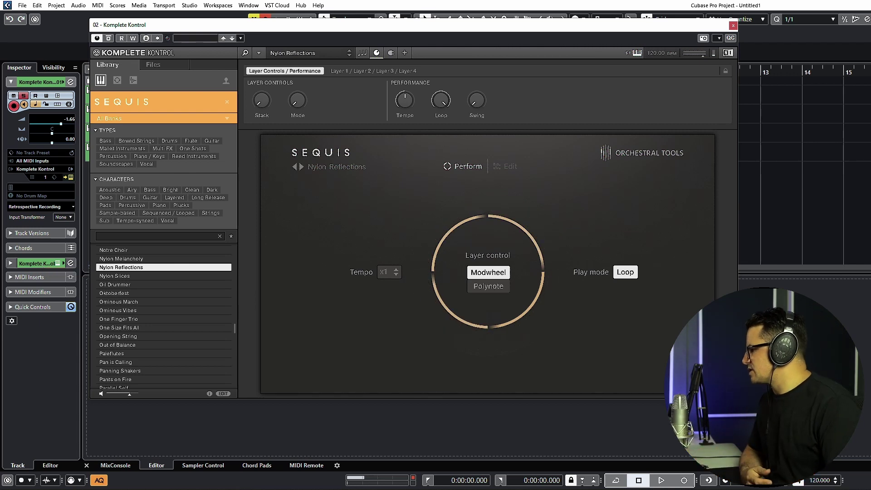
Step: Filter the SEQUIS presets by the Bowed Strings type and load Saws And Strings
scroll(136, 278, up, 2)
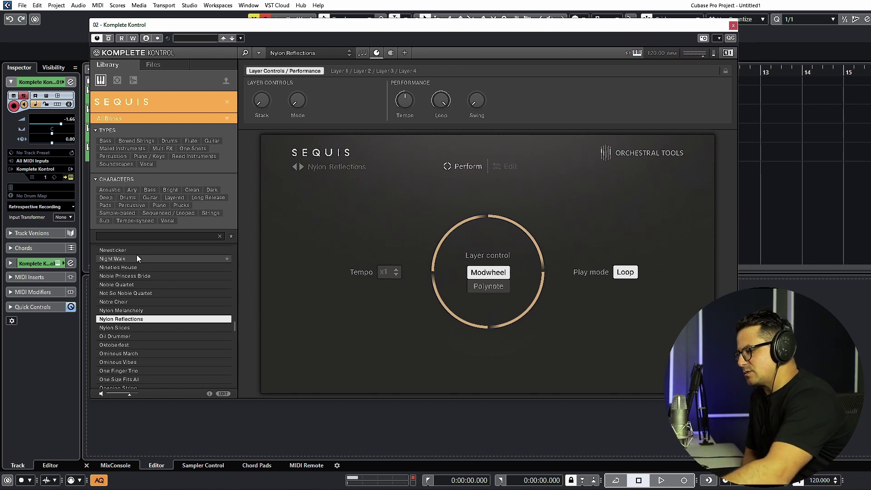
key(Up)
key(Up)
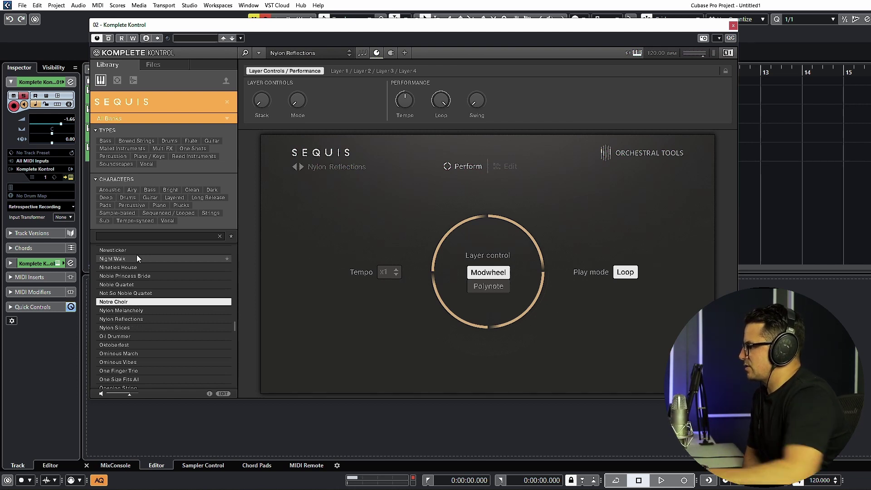
click(139, 142)
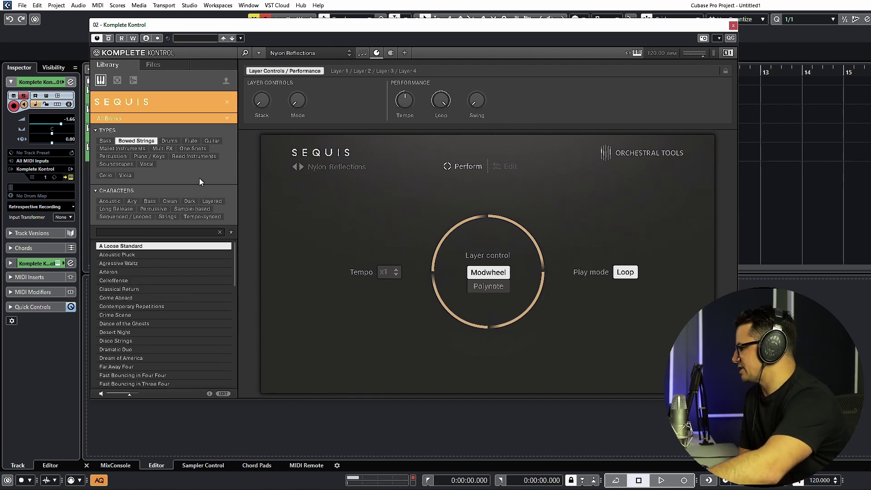
key(Down)
key(Down)
key(Down)
key(Up)
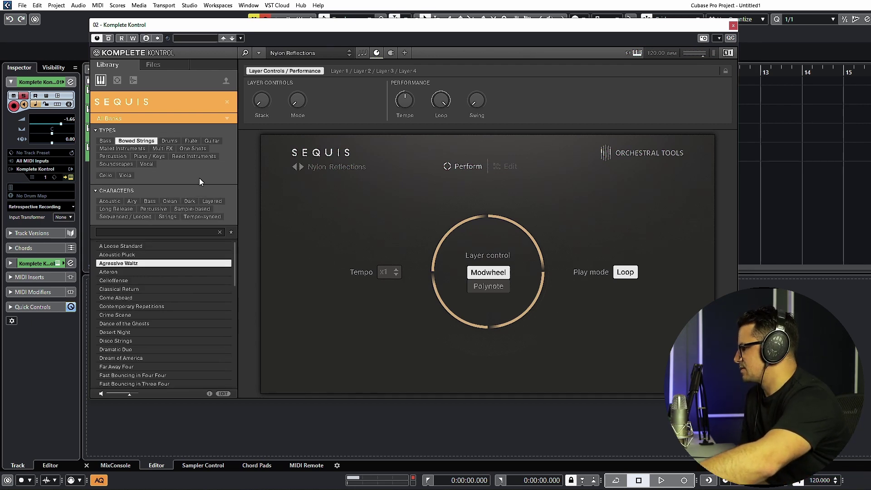
key(Up)
key(Up)
key(s)
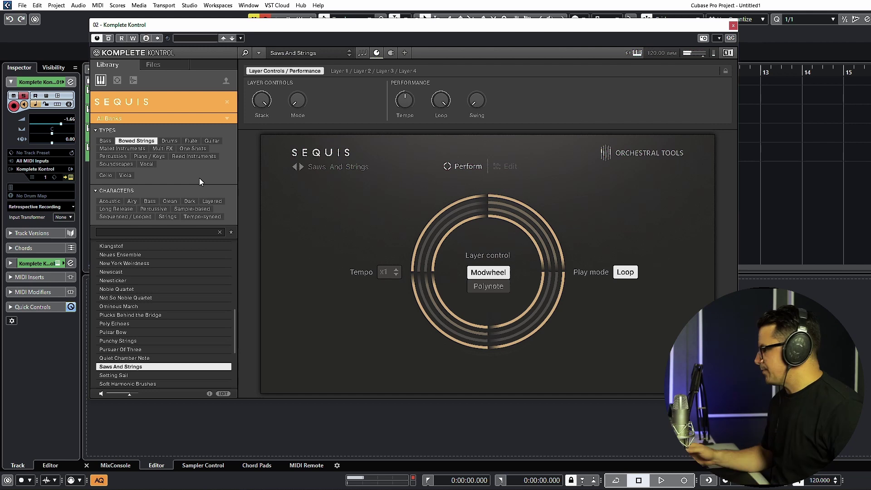
Step: Move the SEQUIS window off the track list, solo the Originals track briefly, and clear the solos on the first two tracks
drag(402, 27, 468, 35)
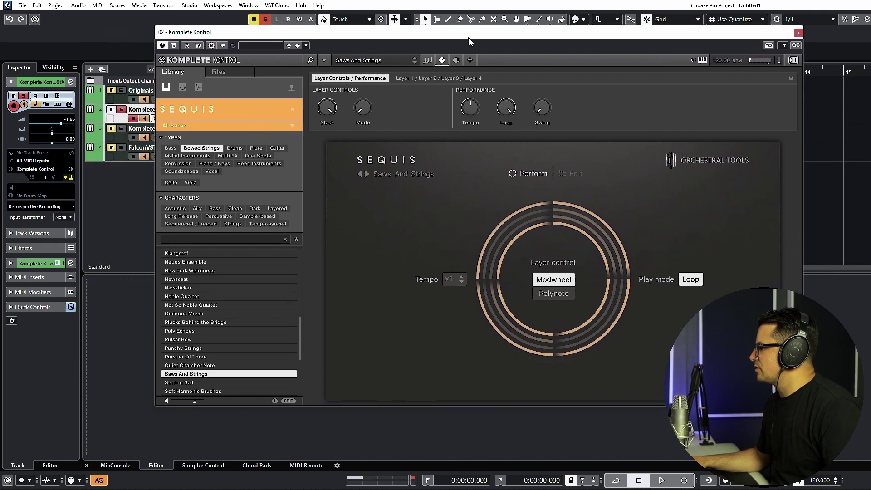
click(121, 90)
click(121, 110)
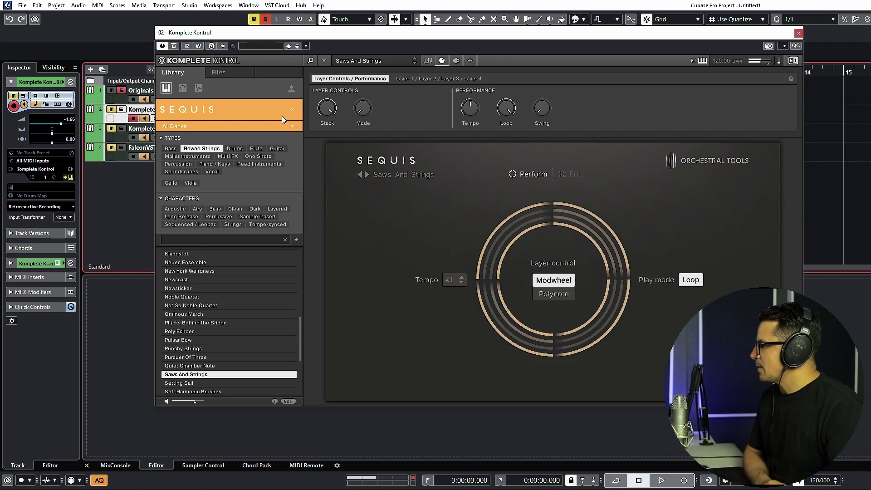
click(122, 91)
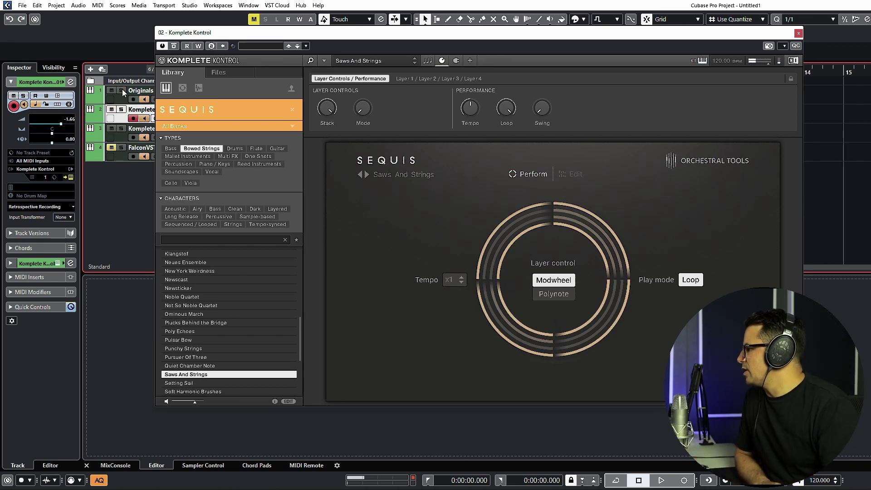
Step: Open the third track's ARKHIS instrument, solo that track together with Originals, and close the instrument window
click(115, 132)
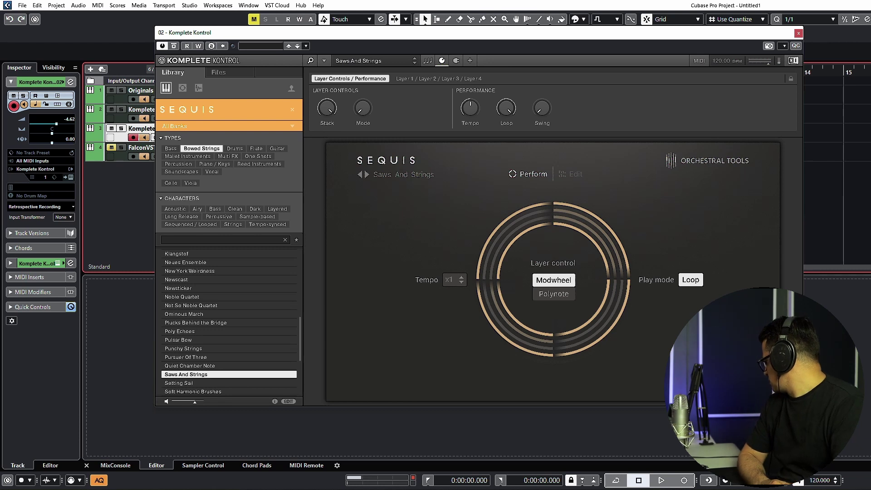
click(70, 177)
click(121, 128)
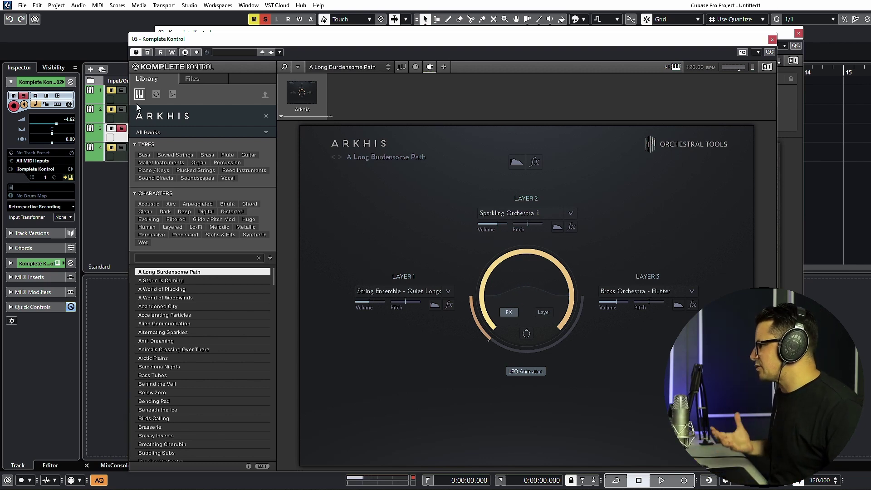
click(122, 91)
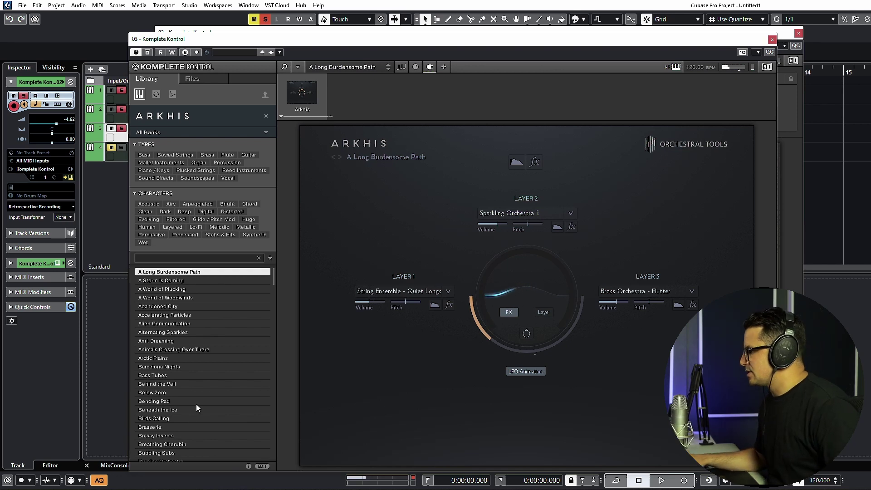
click(772, 40)
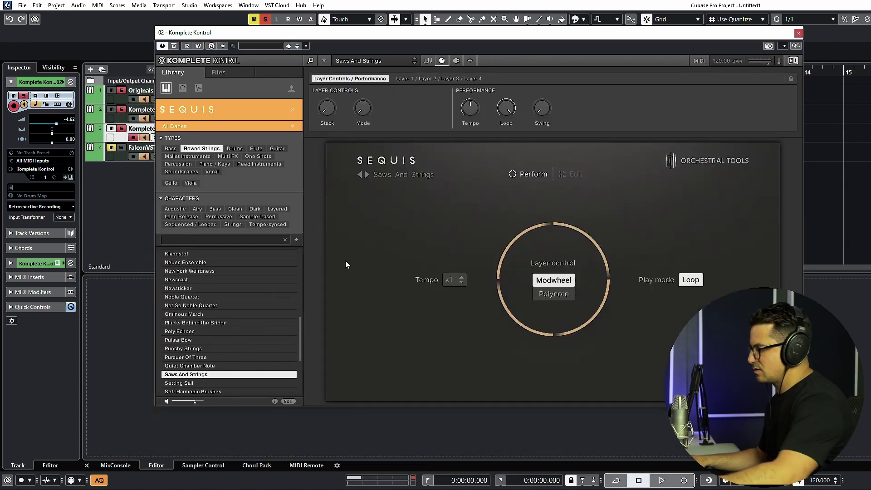
Step: Load the Harmonic Shadow preset in the SEQUIS instrument on the second track
key(Up)
key(Up)
key(Up)
key(Up)
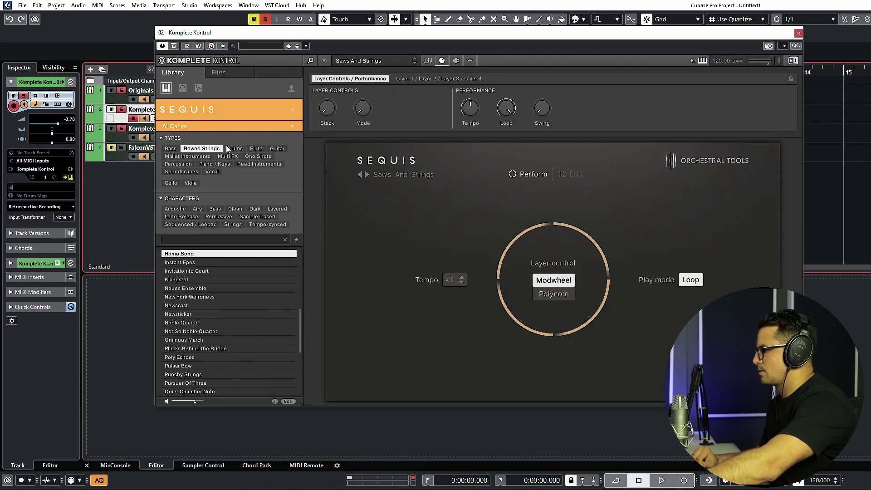
key(Up)
key(Up)
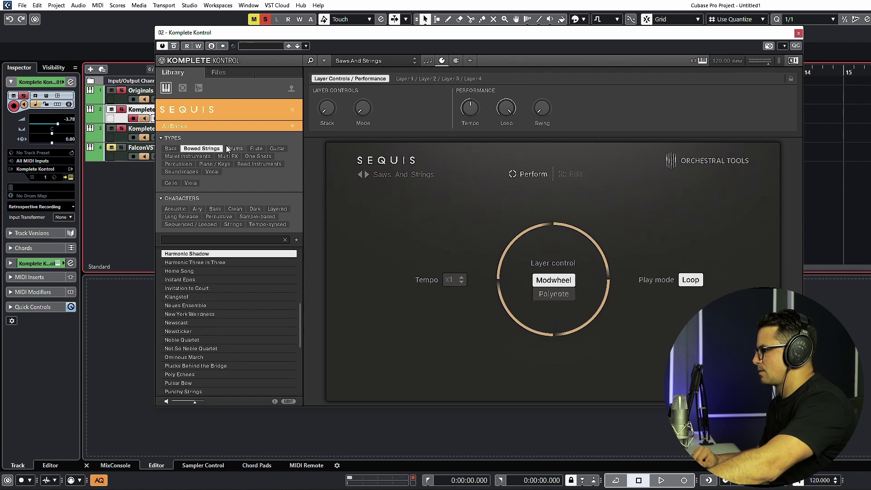
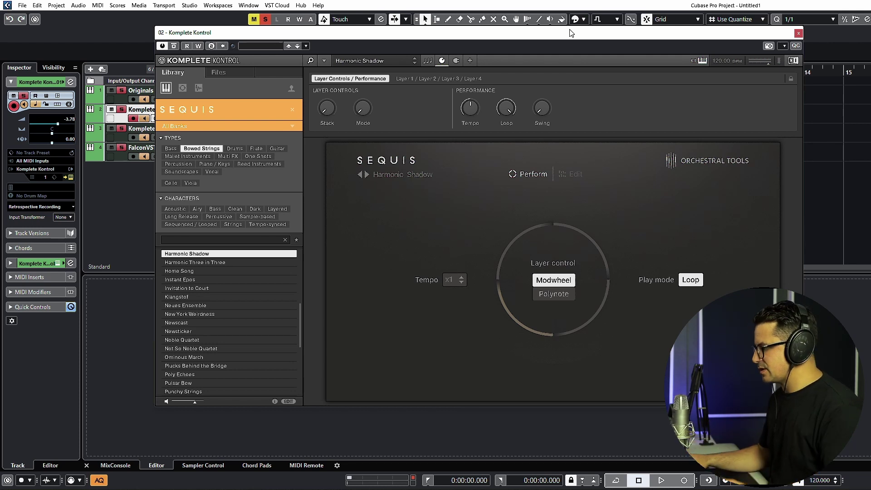
Step: Turn off solo on the third track
click(124, 147)
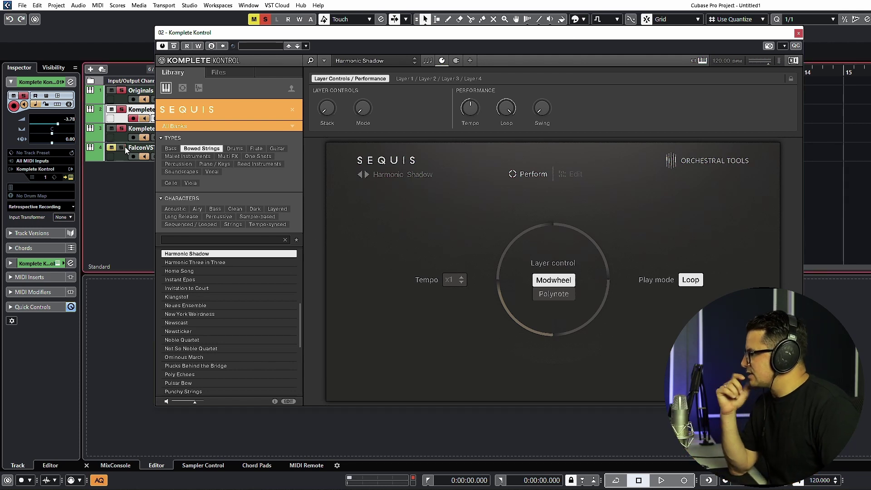
click(124, 130)
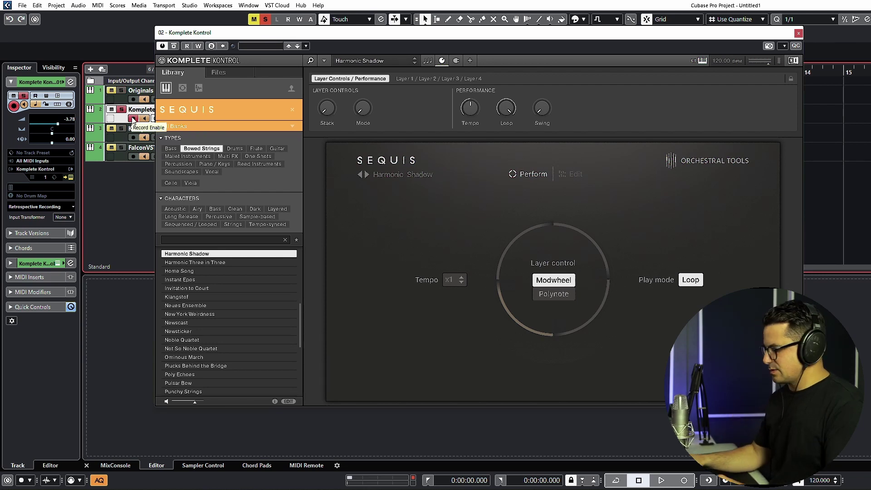
click(393, 173)
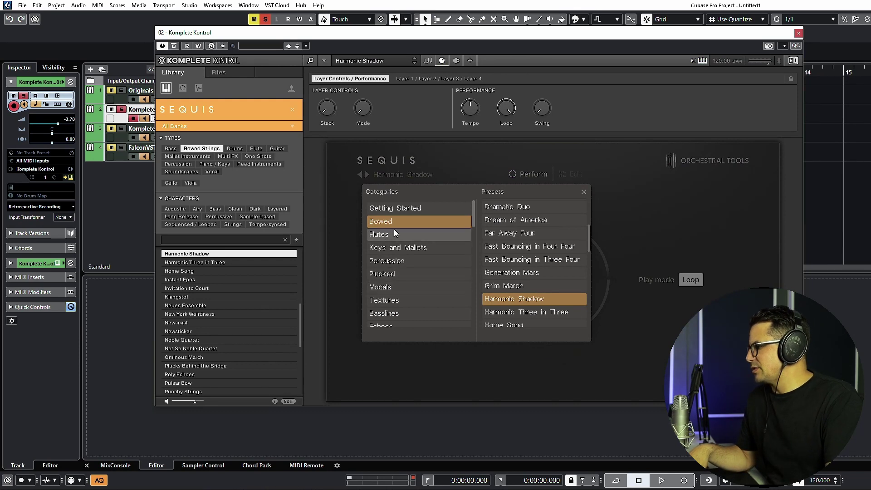
click(373, 261)
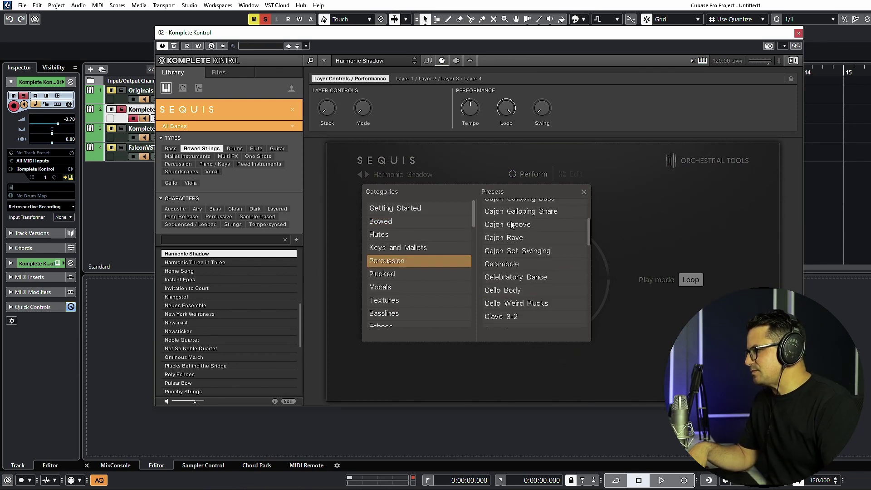
drag(591, 230, 589, 260)
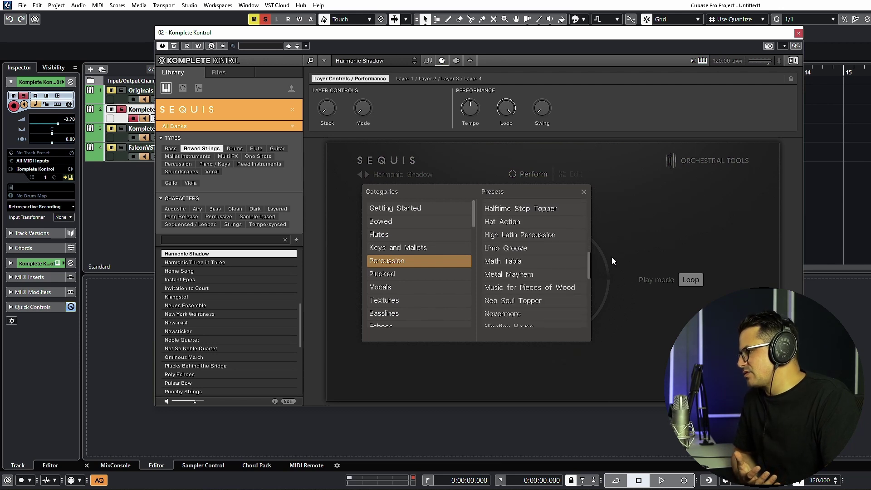
click(611, 256)
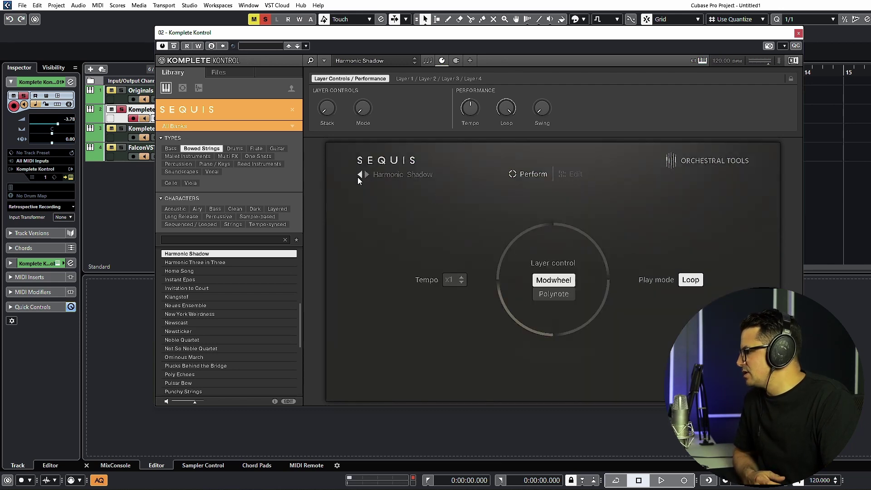
Step: Load the Shaker Party preset from SEQUIS's own Percussion category and show its Edit page
click(399, 173)
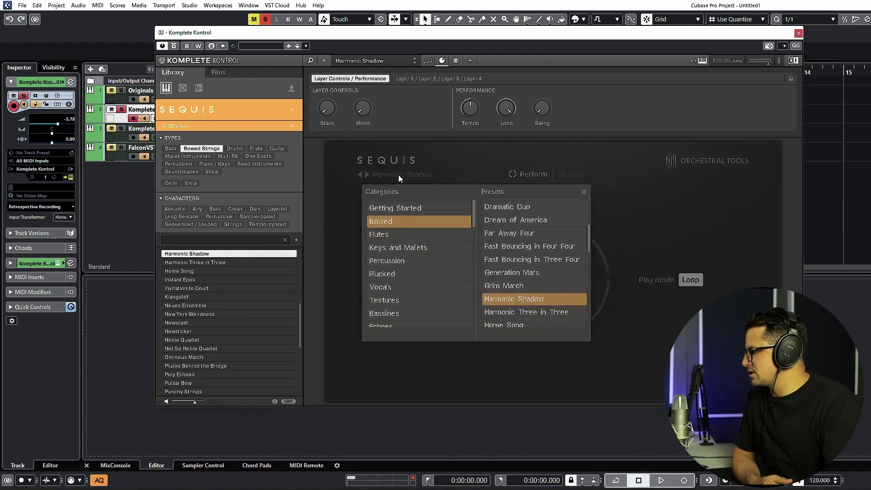
click(404, 260)
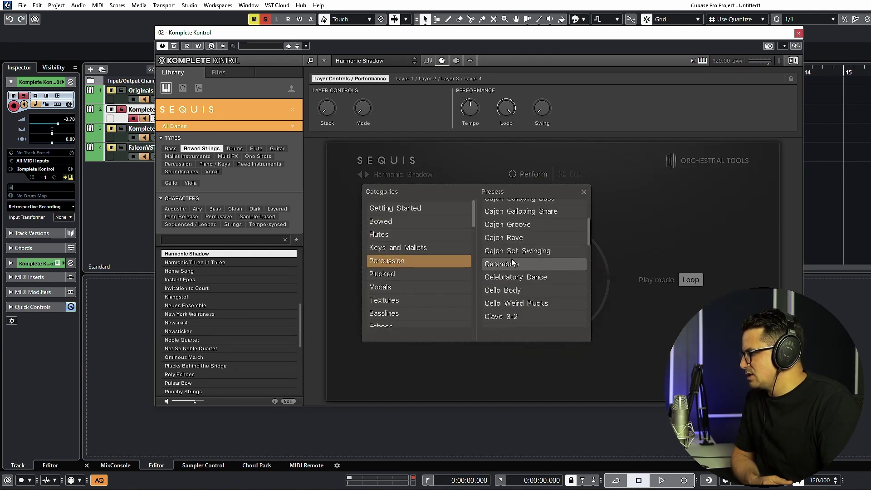
drag(588, 226, 493, 271)
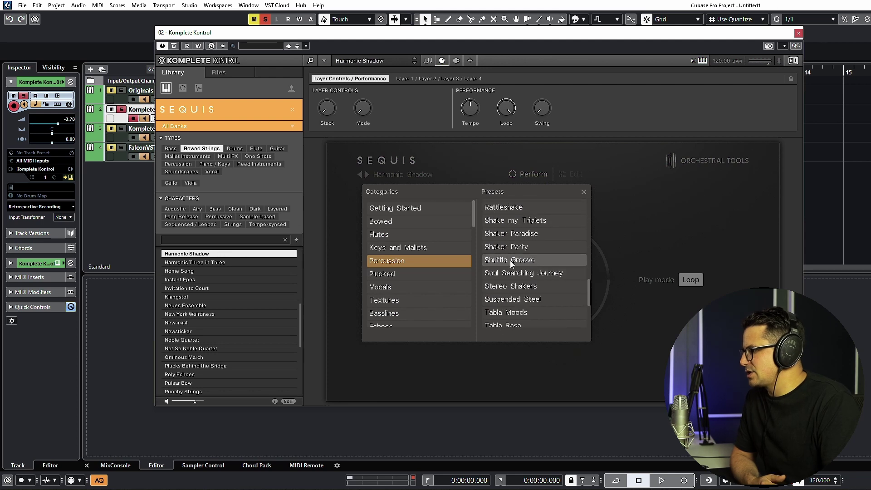
click(522, 252)
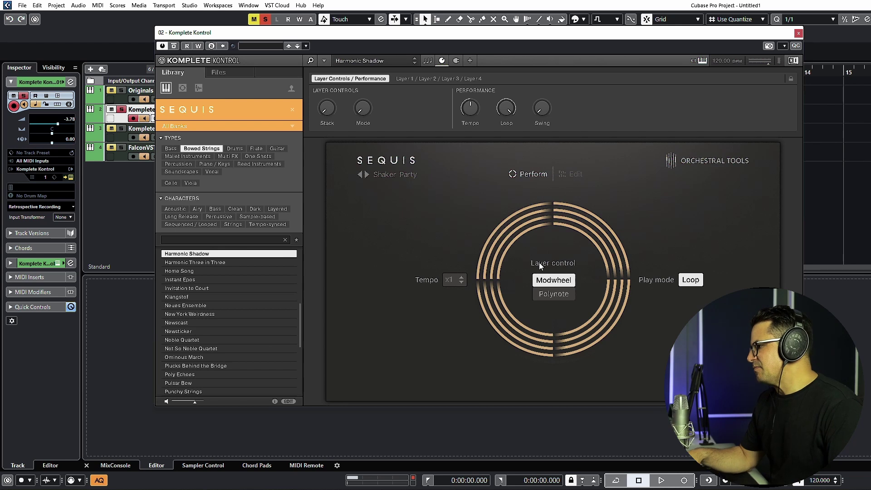
click(581, 180)
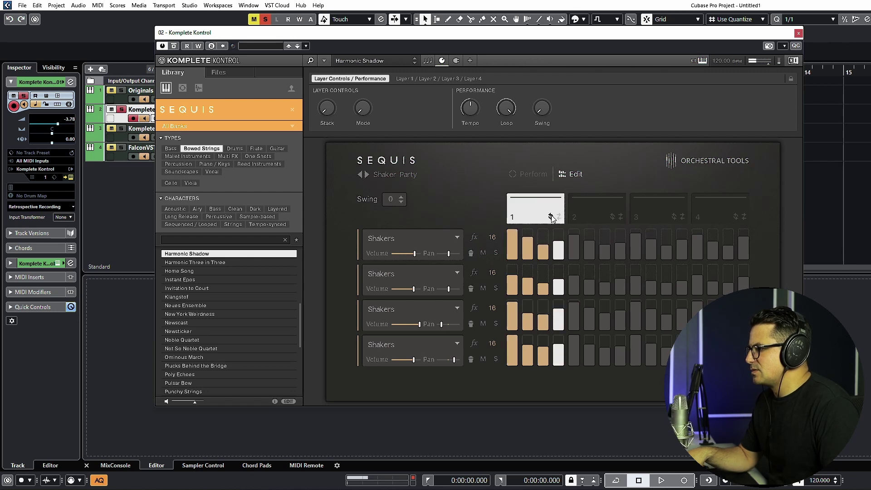
Step: Try out pattern 2 and briefly mute the second Shakers layer
click(596, 206)
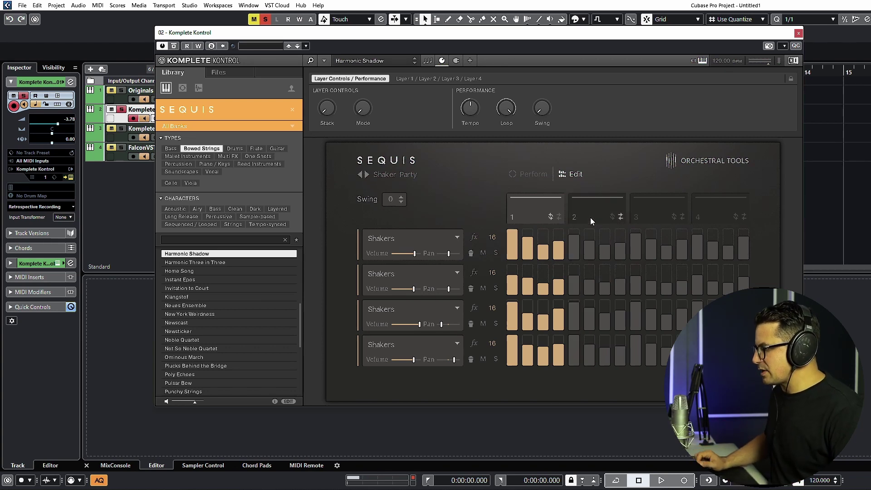
click(483, 288)
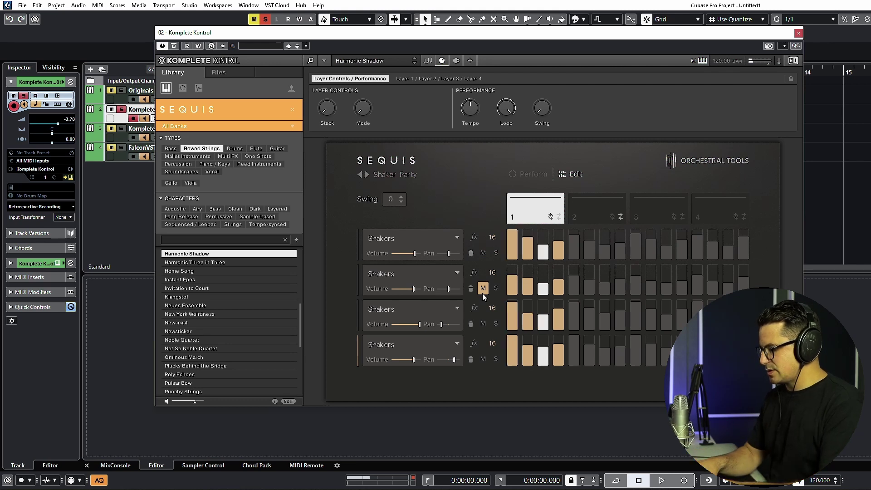
click(483, 289)
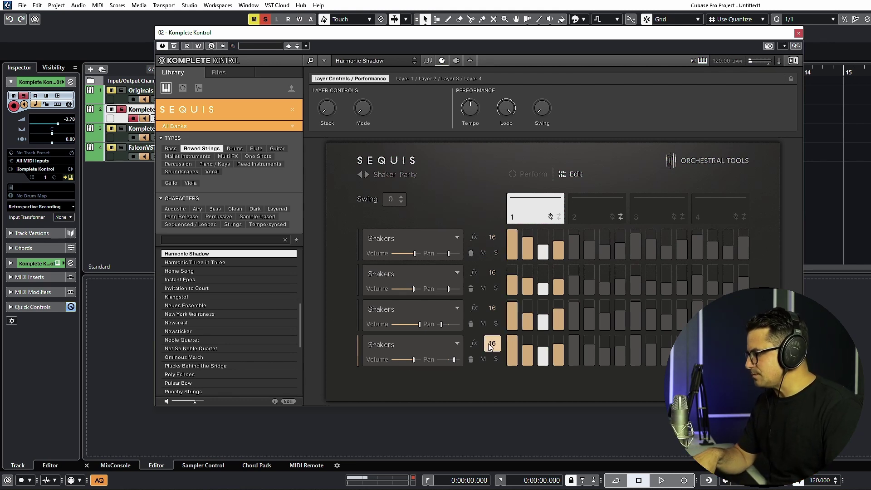
Step: Redraw the first four step levels of the third and second Shakers layers and change the first layer's sound to HiHat
drag(546, 317, 515, 318)
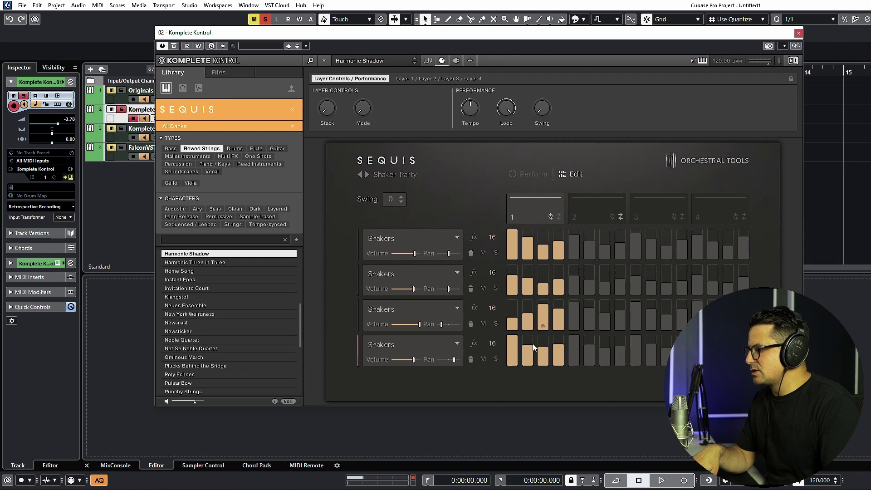
drag(549, 319, 544, 301)
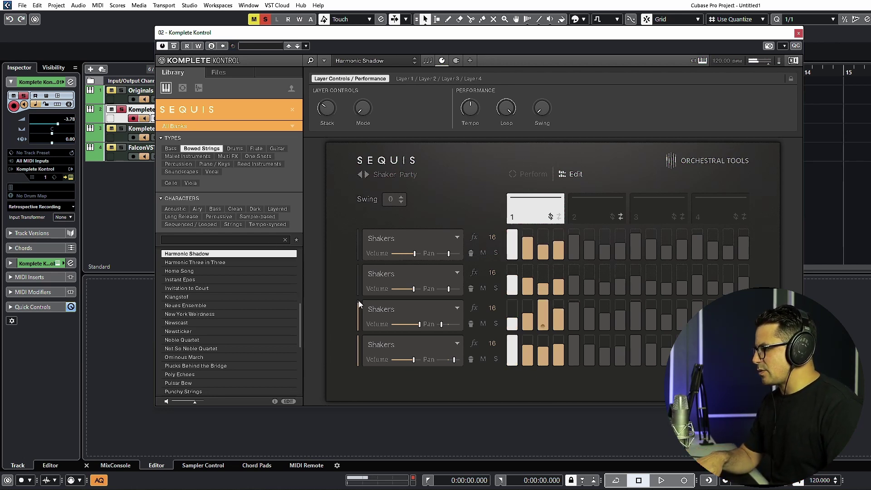
click(527, 267)
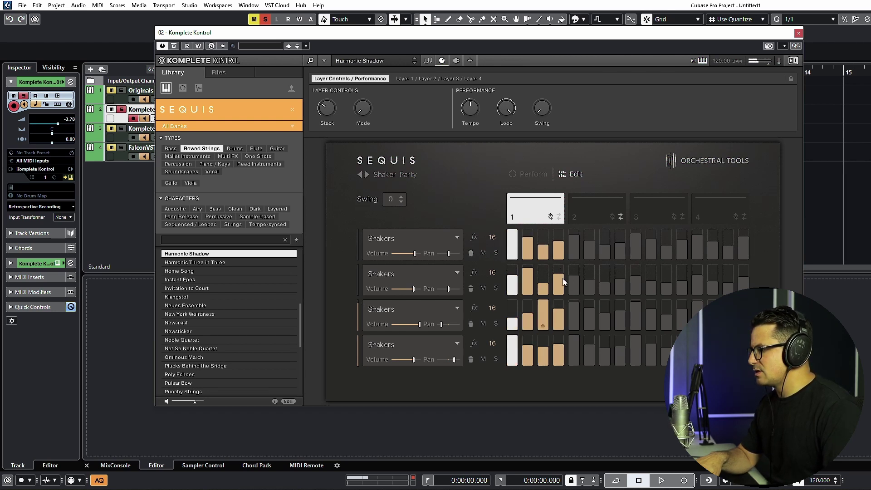
mouse_move(559, 288)
mouse_down()
mouse_move(560, 278)
mouse_move(523, 265)
mouse_up()
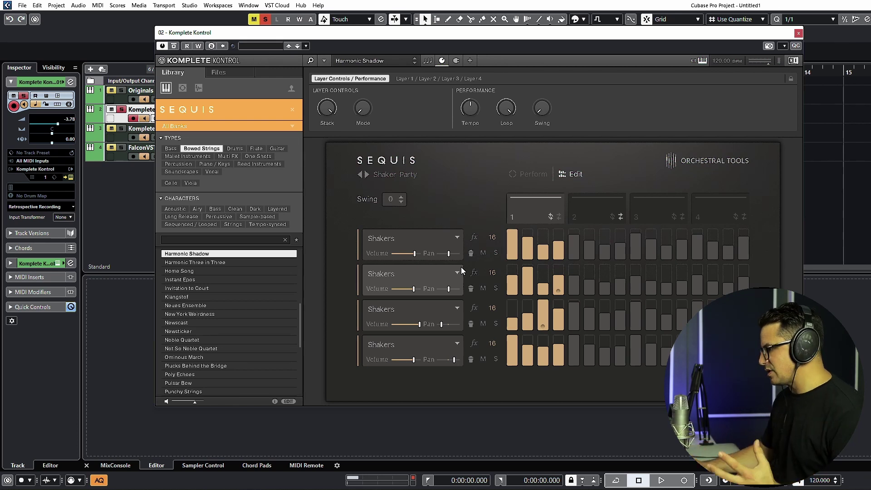
scroll(459, 233, down, 1)
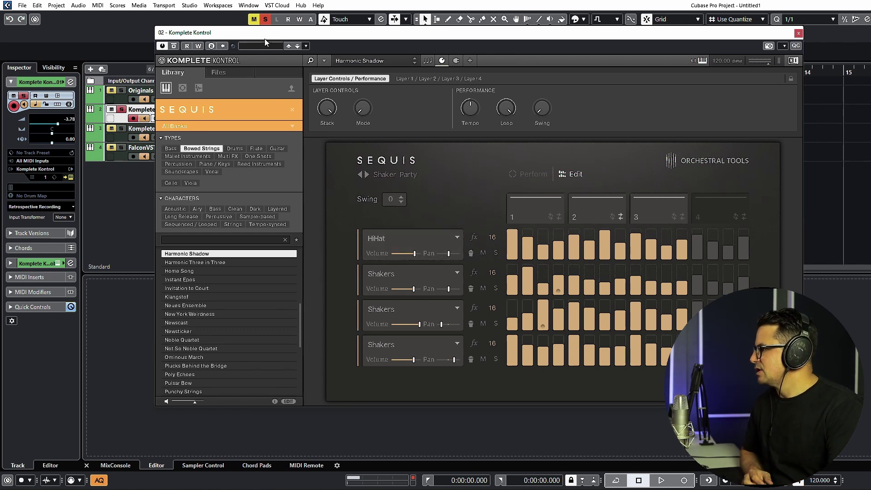
Step: Move the SEQUIS window aside, then open the third track's ARKHIS instrument and solo and select that track
drag(266, 42, 394, 46)
click(167, 134)
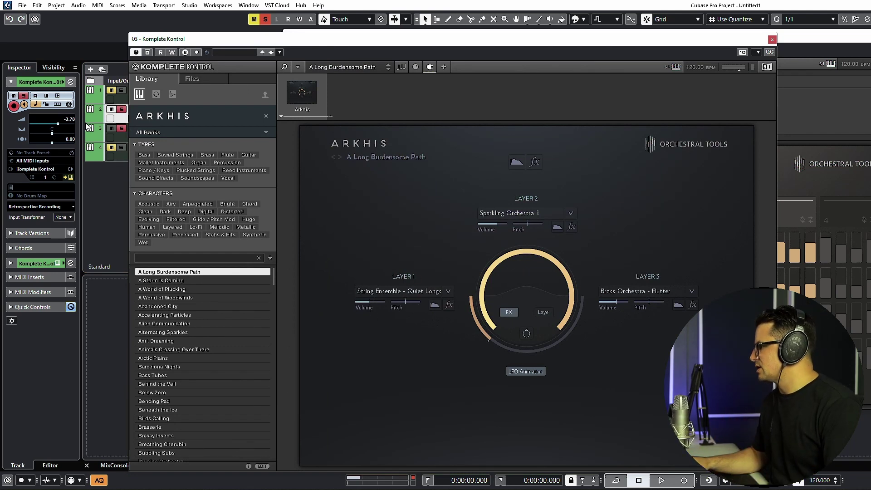
key(Down)
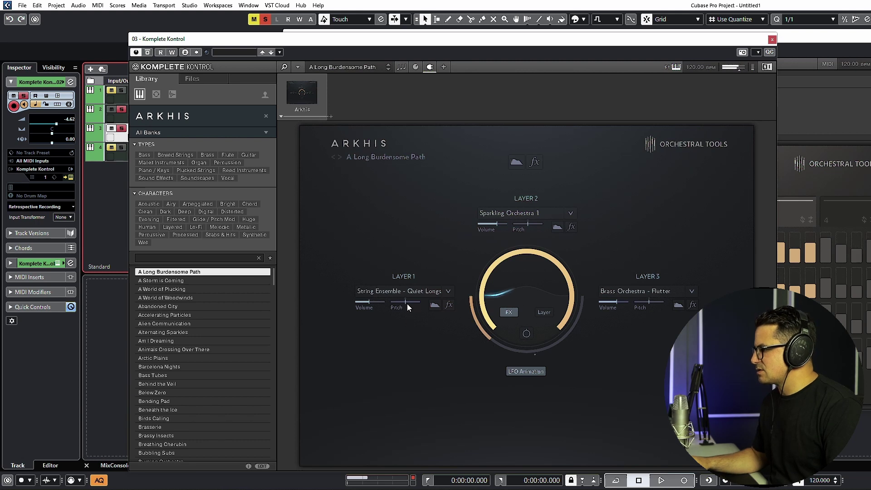
Step: Raise the pitch of ARKHIS Layer 1 and Layer 3 and lower the pitch of Layer 2
drag(407, 303, 423, 303)
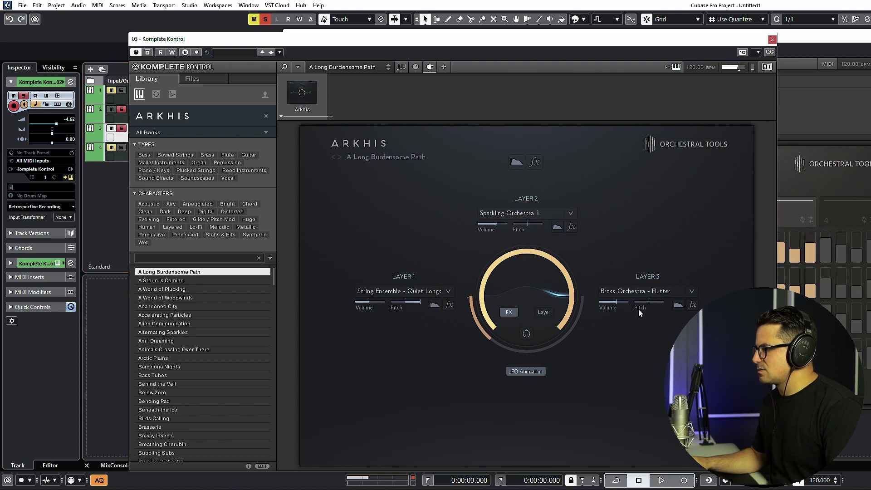
drag(638, 308, 654, 303)
drag(522, 224, 511, 224)
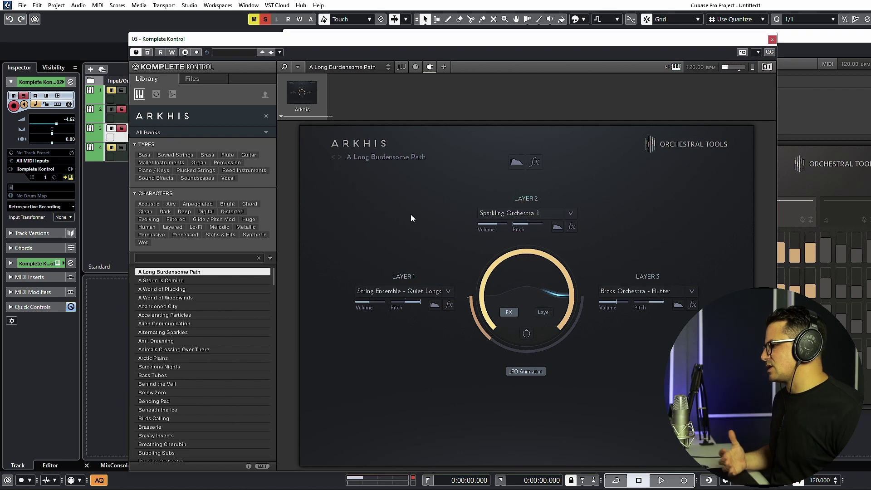
Step: View the Layer 1 envelope settings in ARKHIS, then close them and the ARKHIS window
click(436, 305)
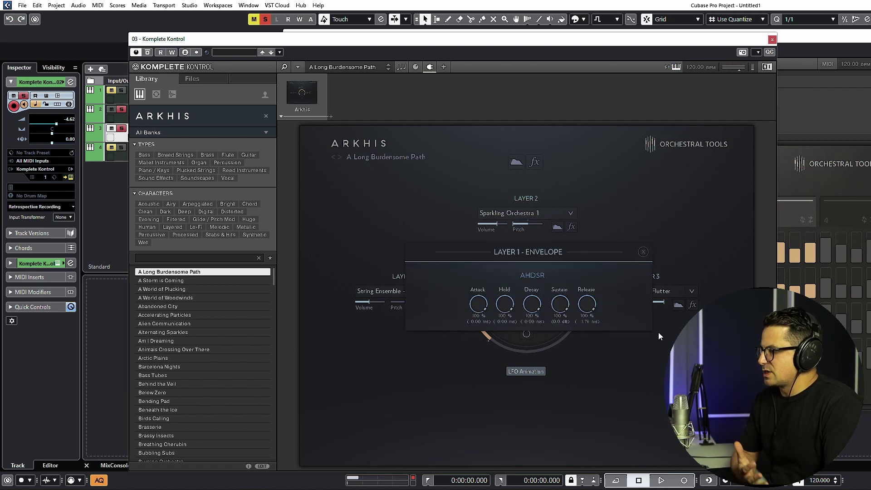
click(643, 252)
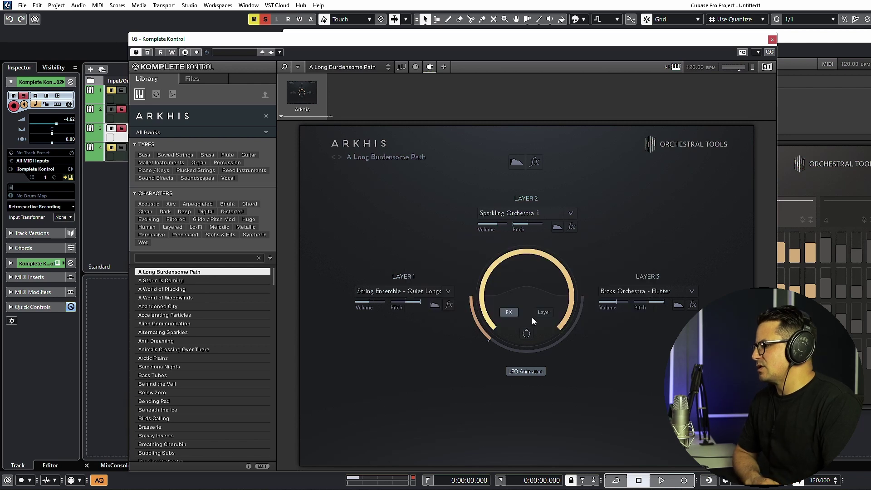
click(772, 39)
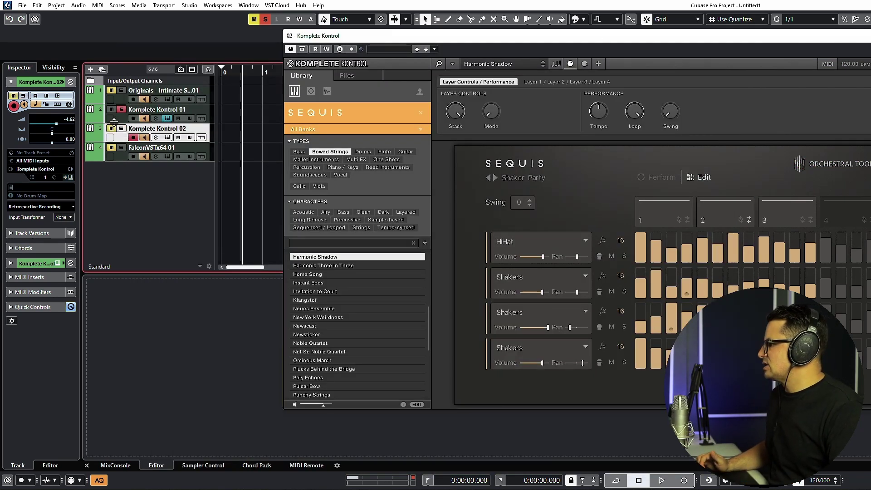
Step: Select the second track and preview the Harmonic Three in Three and Harmonic Shadow presets
click(154, 112)
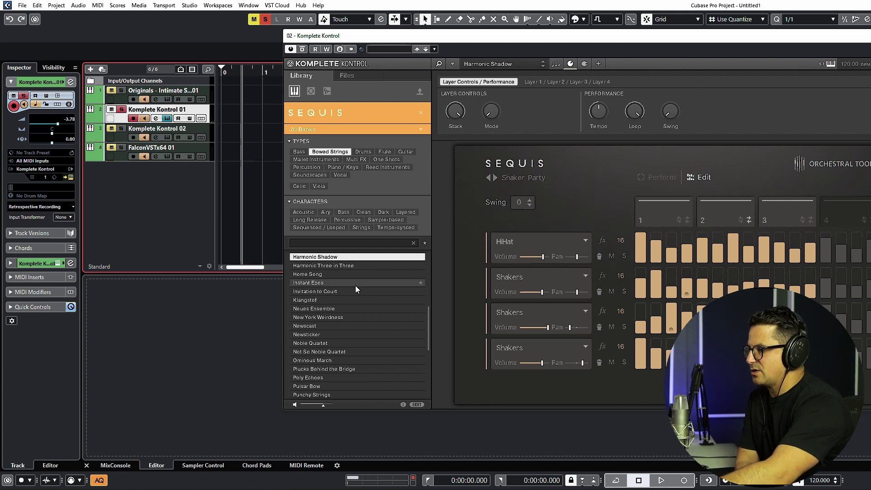
key(Down)
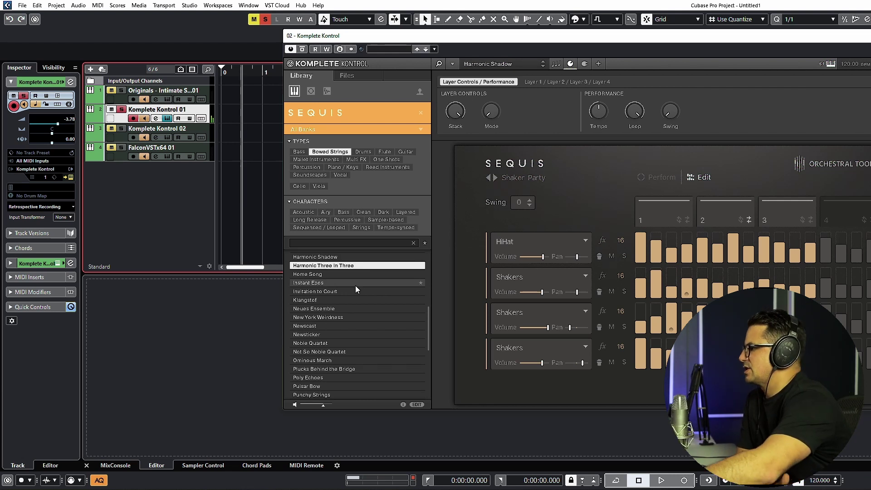
key(Up)
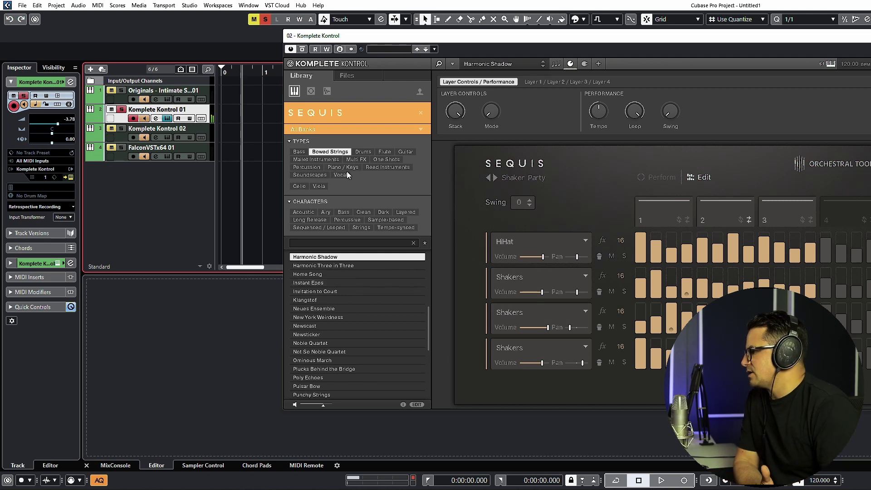
Step: Replace the Bowed Strings filter with Multi FX, preview presets from Clave Drops onward, and load Filtered Ghost Chant
click(331, 153)
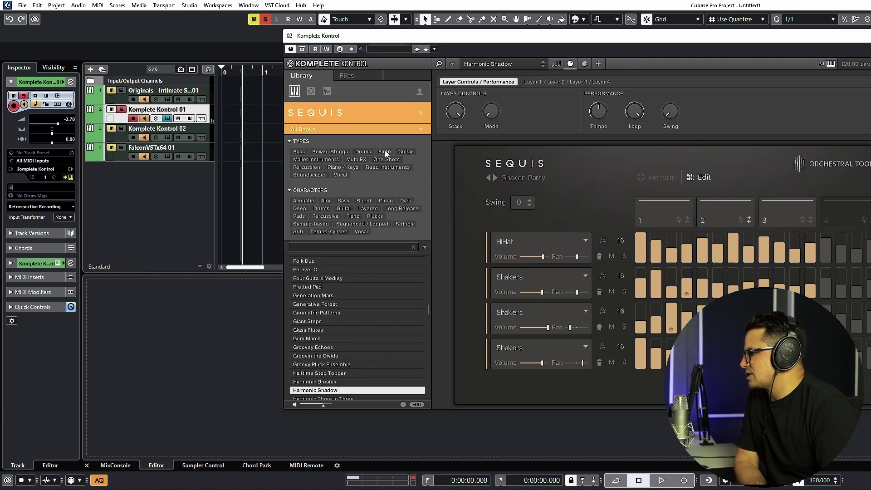
click(356, 160)
click(308, 281)
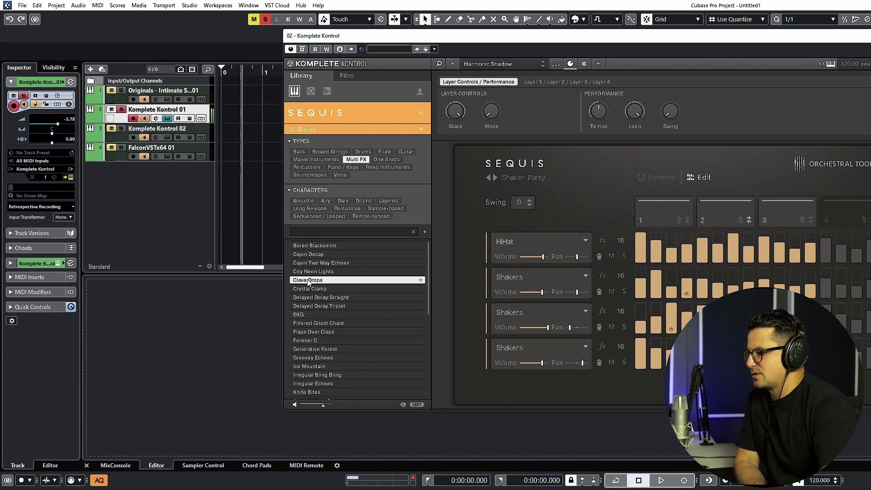
key(Down)
key(Down)
key(Down)
key(Down)
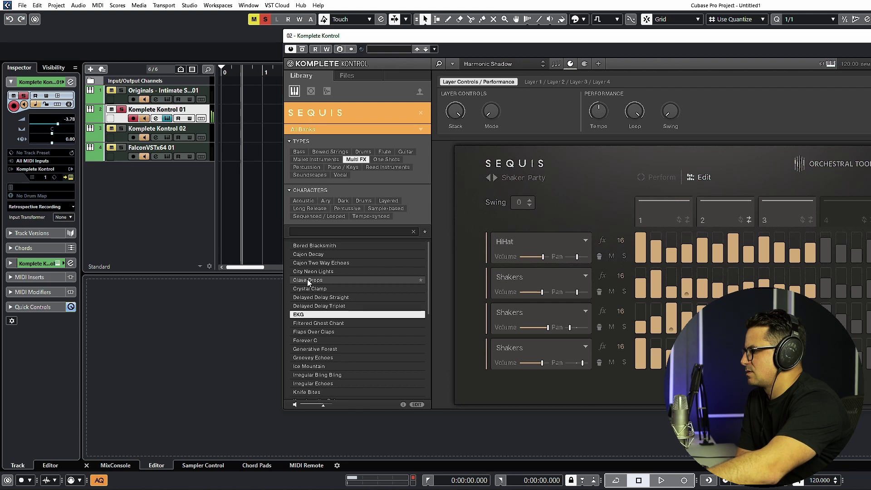
key(Down)
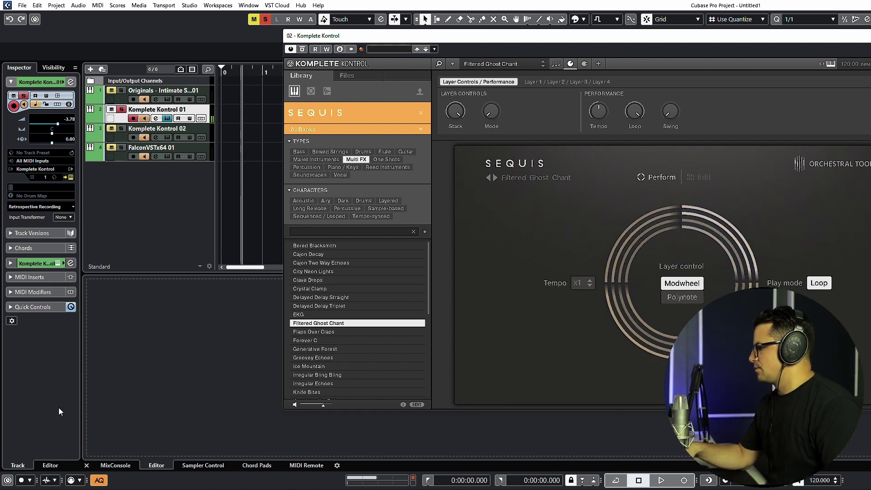
Step: Load the Generative Forest preset and switch its layer control to Modwheel and back to Polynote
click(314, 349)
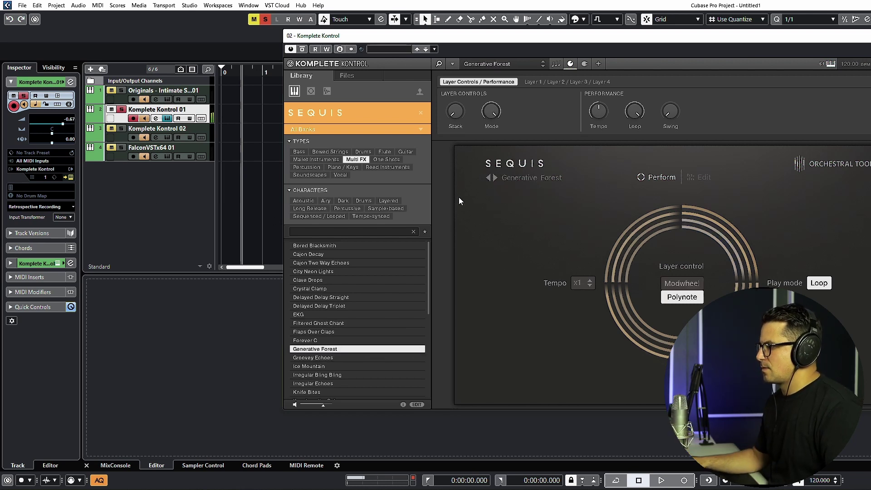
click(682, 283)
click(682, 297)
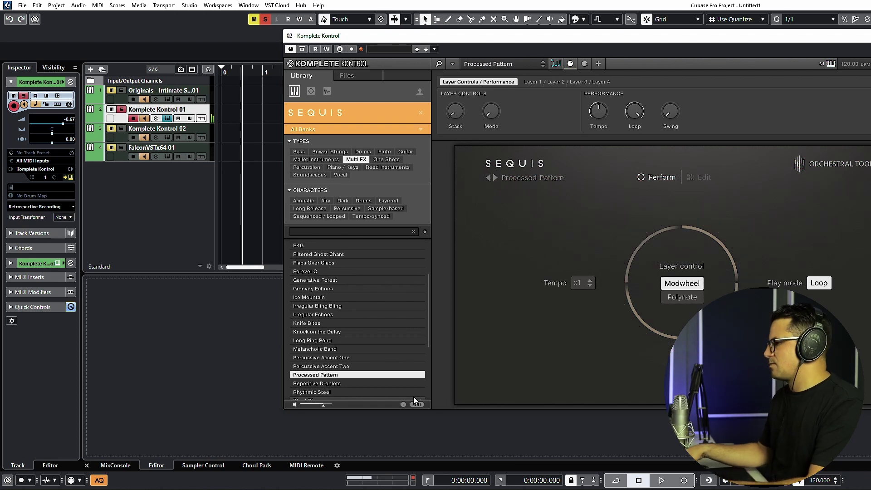
Step: On Processed Pattern's Edit page, view the Bass and Steel Tongue Drums effects and set the Nylon Guitar's low-pass filter to 19.9k Hz
click(701, 177)
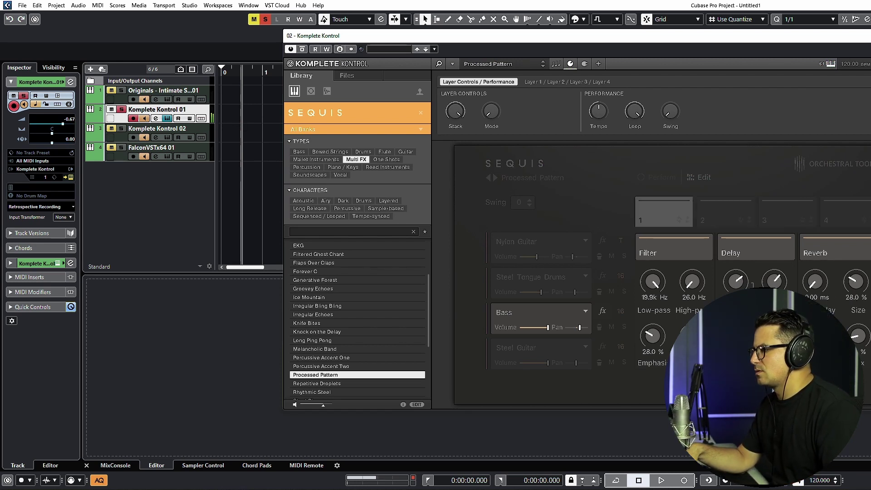
click(600, 276)
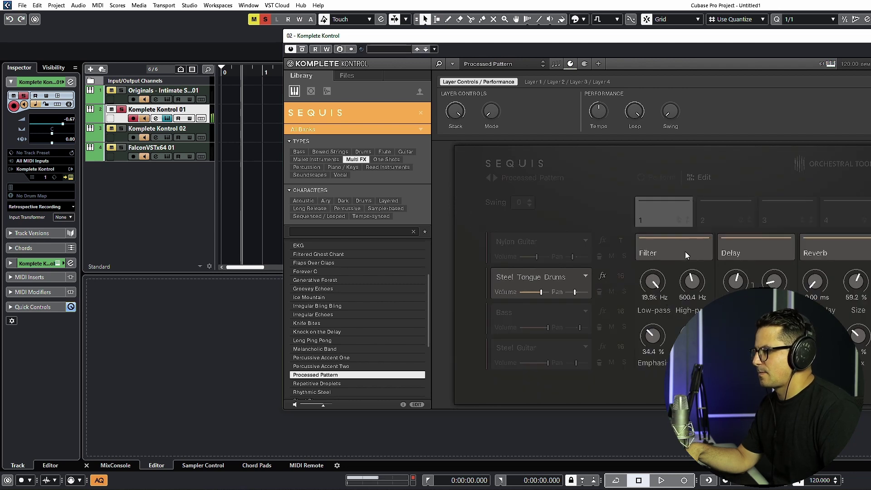
click(522, 251)
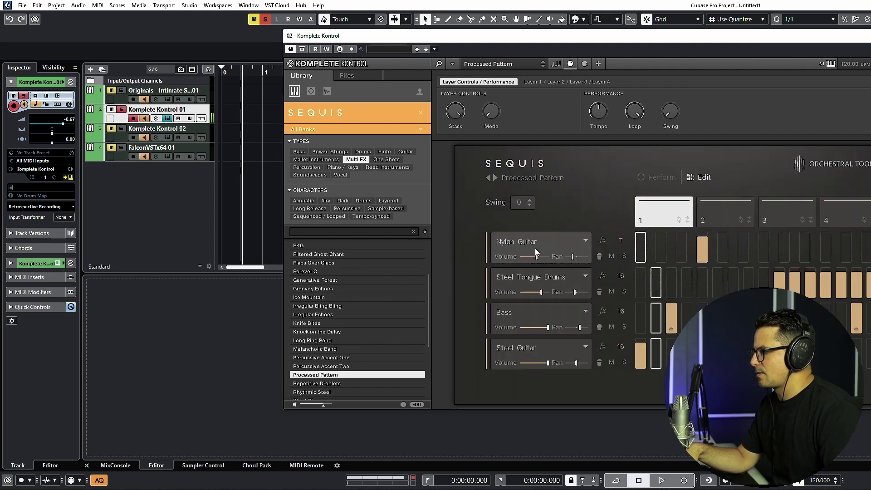
click(603, 241)
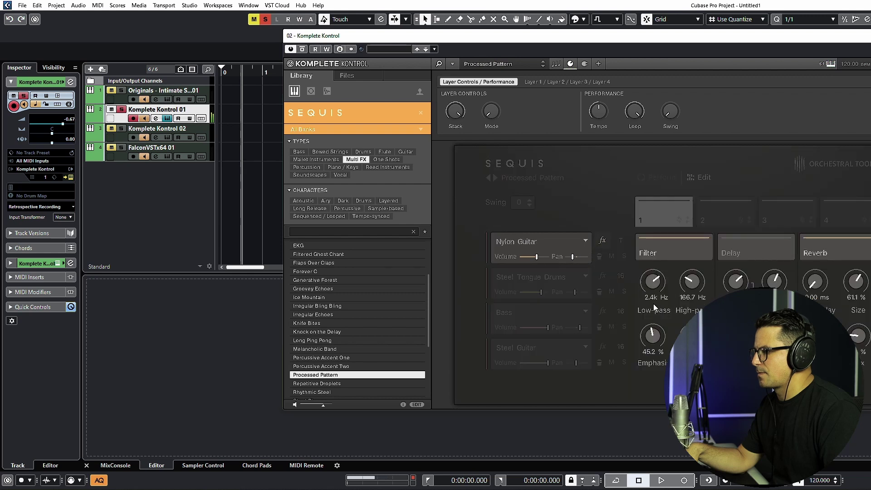
drag(650, 279, 728, 200)
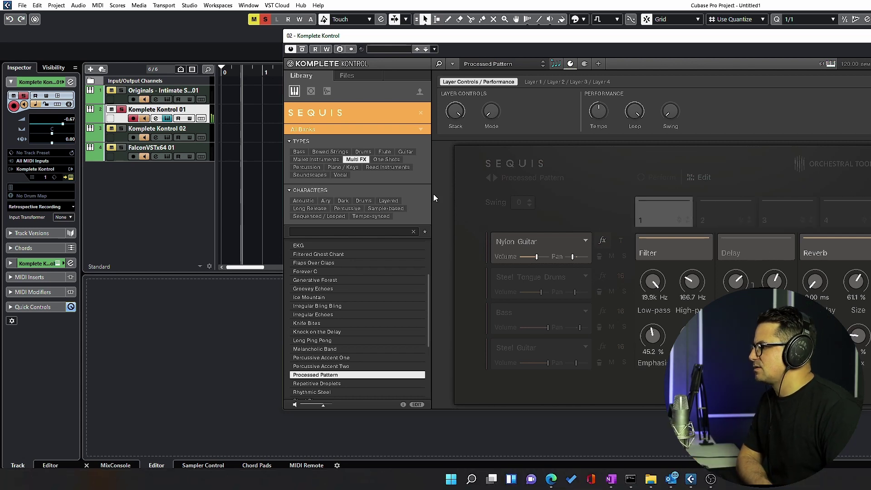
Step: Add an effect slot after SEQUIS in the plug-in chain and browse the Guitar Rig 6 effect presets
click(494, 110)
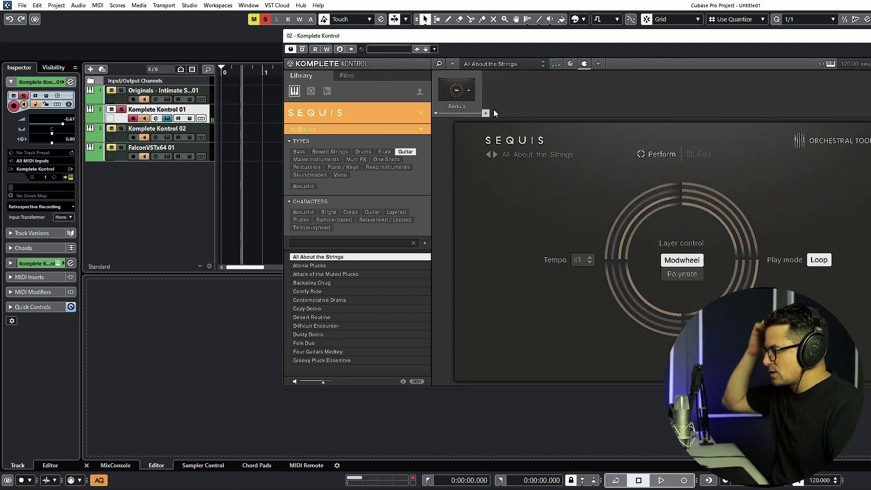
click(485, 114)
mouse_move(525, 157)
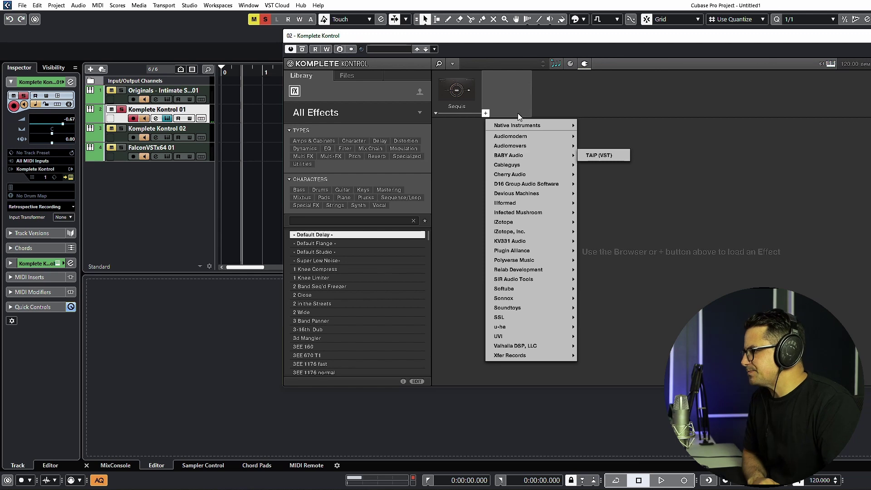
click(603, 257)
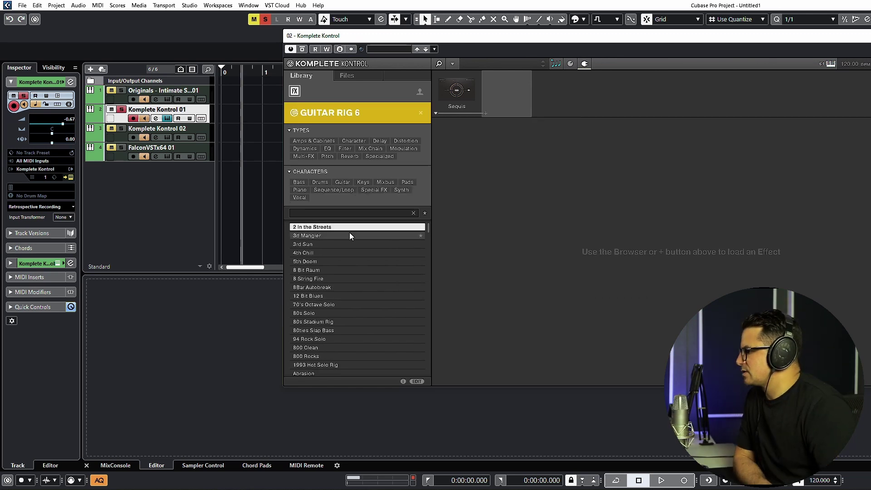
Step: Filter the Guitar Rig 6 presets by the Synth character, load Bouncing, and move the window so the whole rack is visible
scroll(318, 308, down, 10)
click(401, 189)
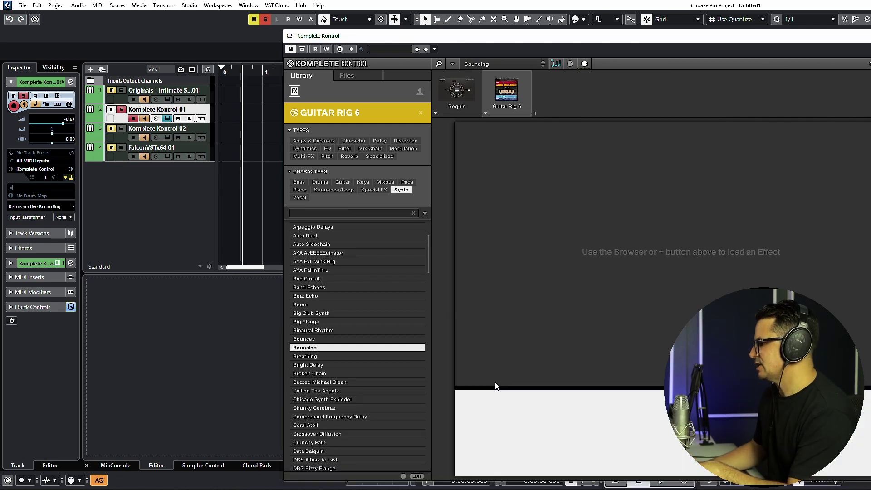
drag(487, 40, 302, 4)
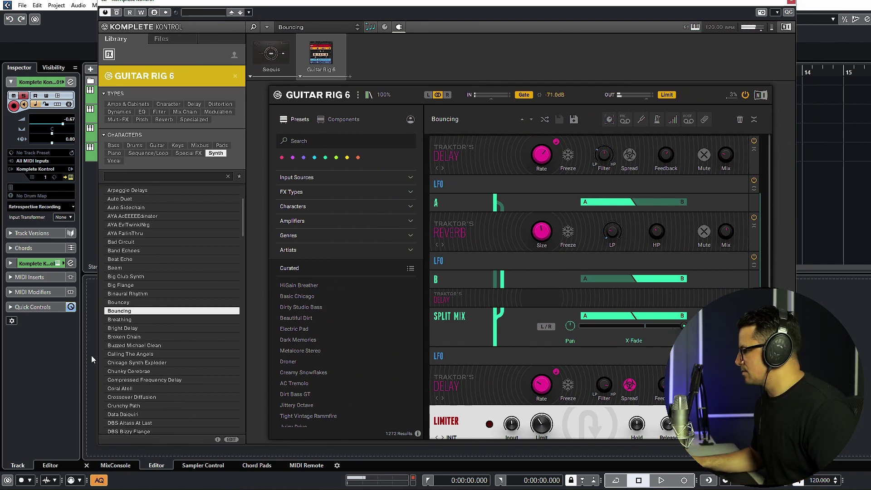
Step: Load the Cascading Echoes preset from SEQUIS's Piano / Keys category
double_click(133, 252)
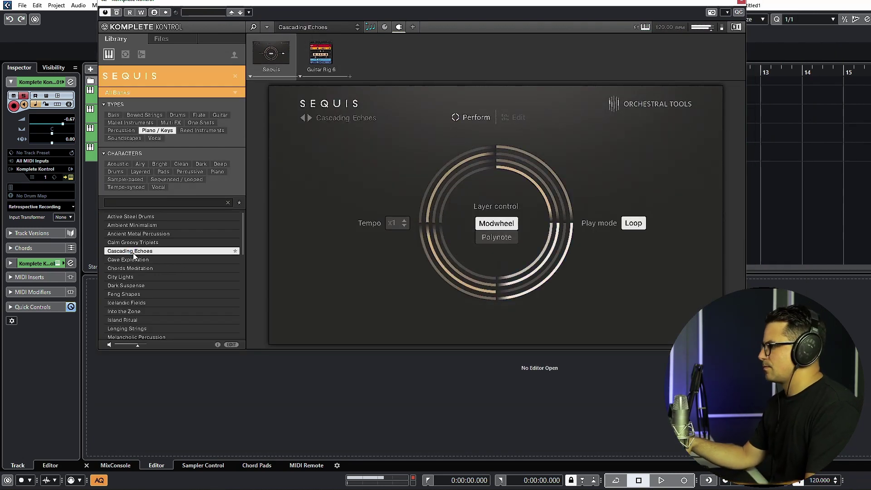
Step: Audition the Guitar Rig 6 Multi-FX presets Deep Gates, Electric Pad, Fake Image and Jittery Octave on the SEQUIS sound
click(328, 54)
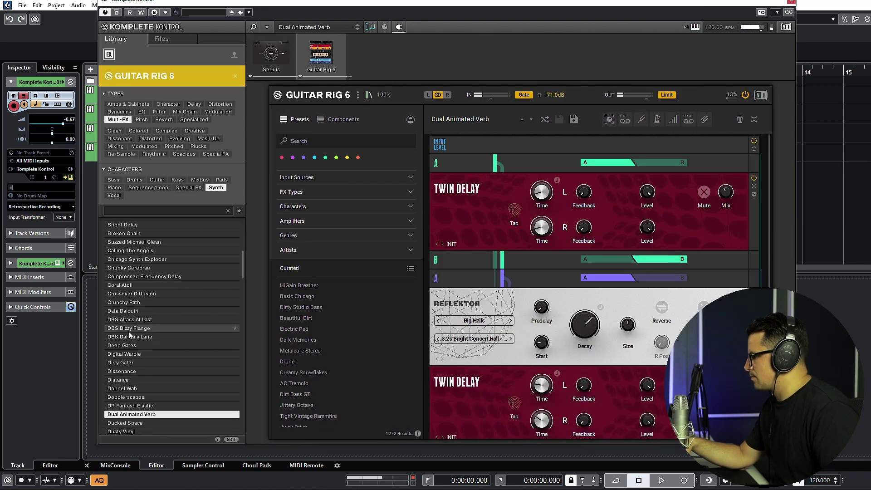
double_click(136, 346)
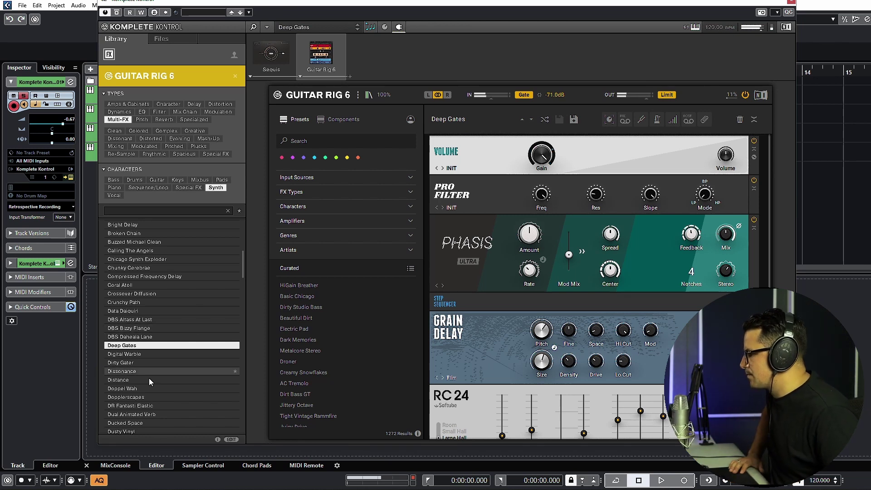
scroll(150, 377, down, 4)
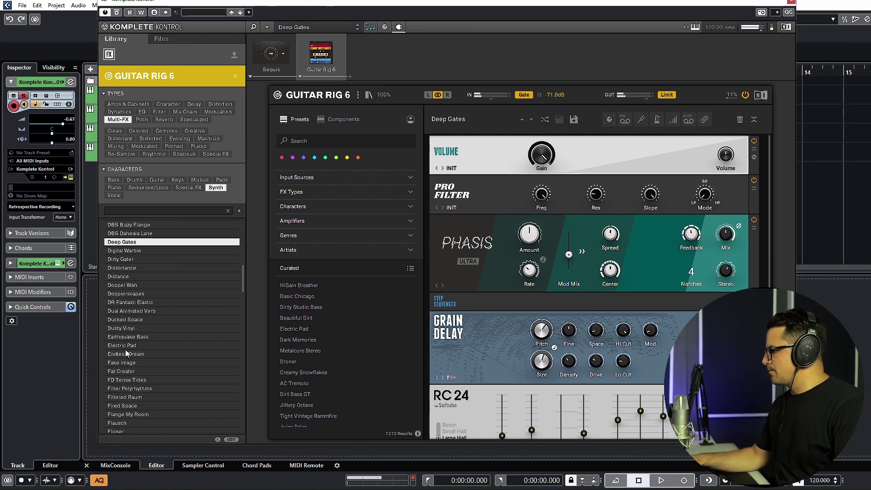
click(124, 346)
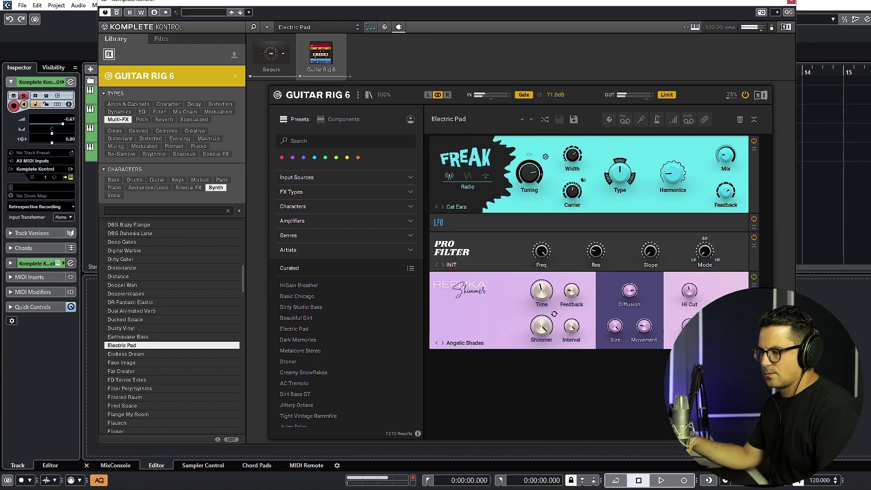
click(123, 363)
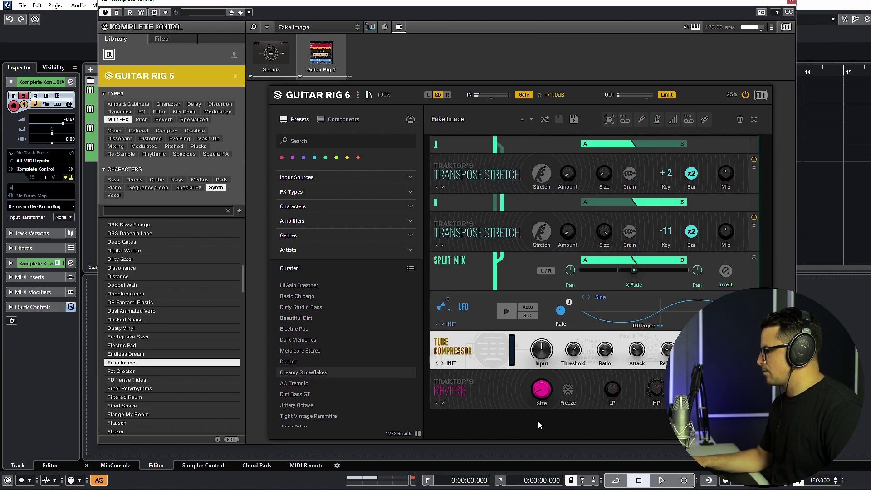
scroll(149, 341, down, 8)
click(150, 344)
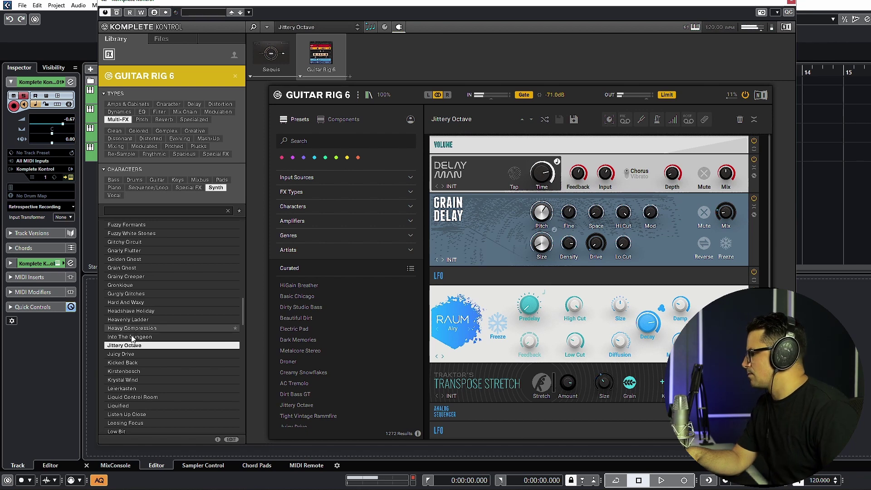
Step: Load the Action Flutes preset from the Flutes category in SEQUIS's own preset browser
click(274, 53)
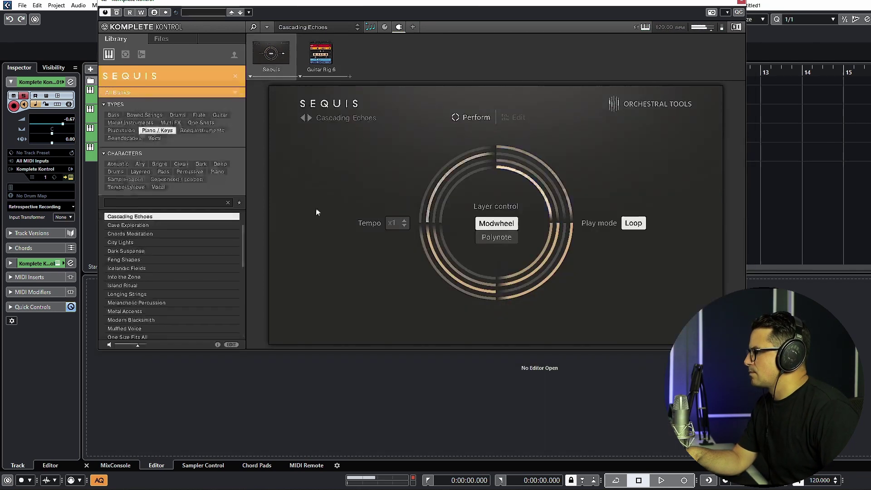
click(336, 118)
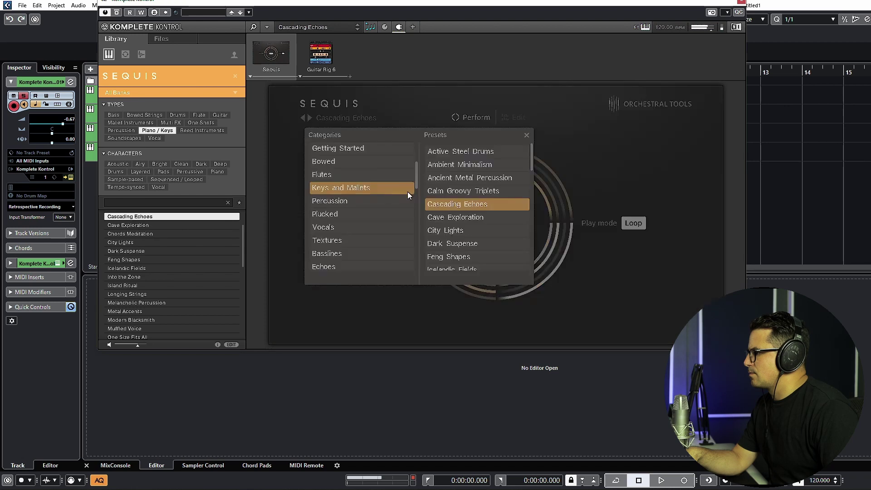
click(347, 174)
click(457, 164)
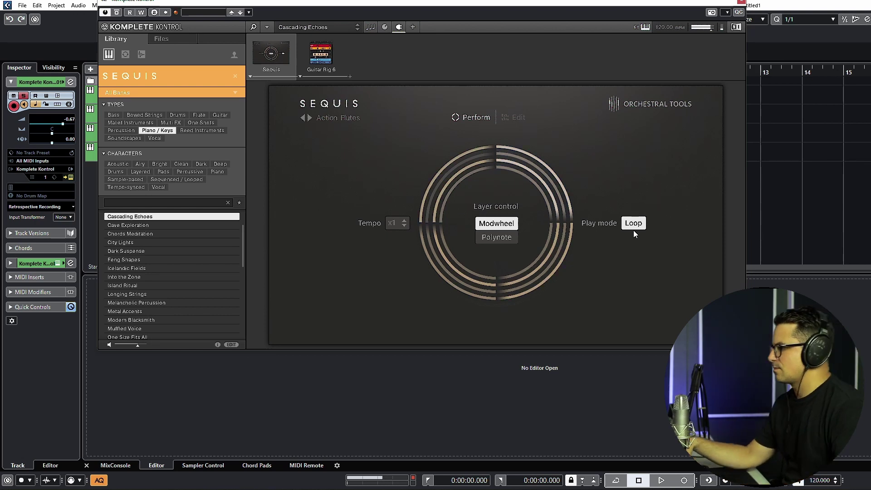
Step: Narrow the Guitar Rig 6 Synth presets to the Filter type and load Into The Dungeon, then Lush Dreamlands
click(321, 56)
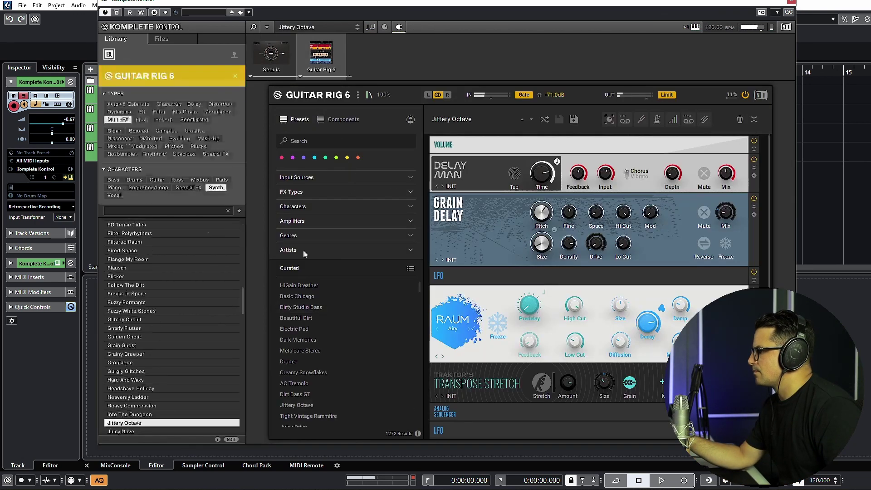
click(309, 377)
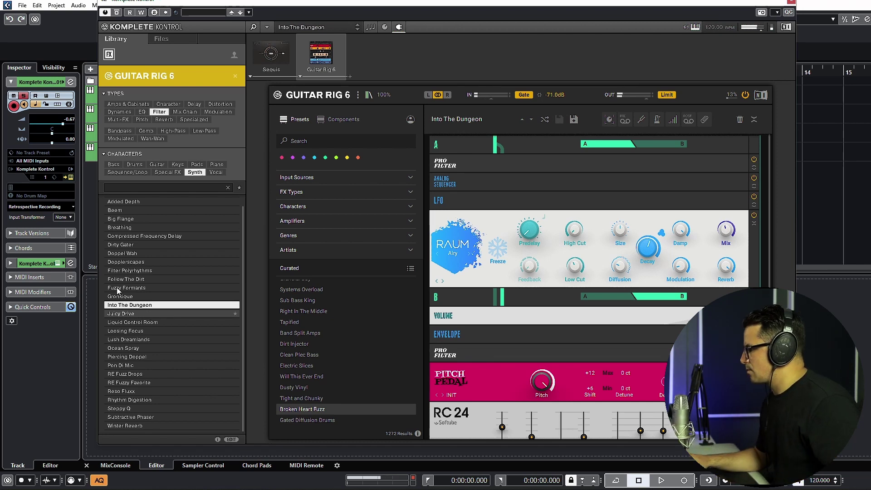
click(127, 340)
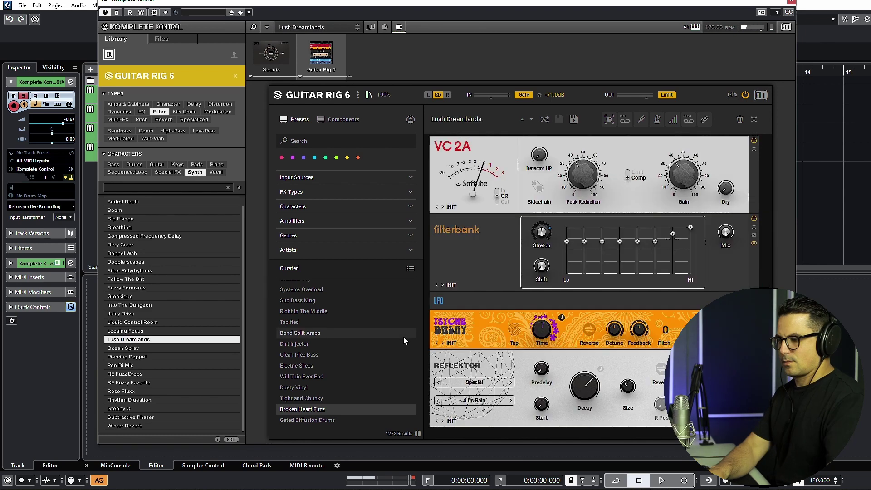